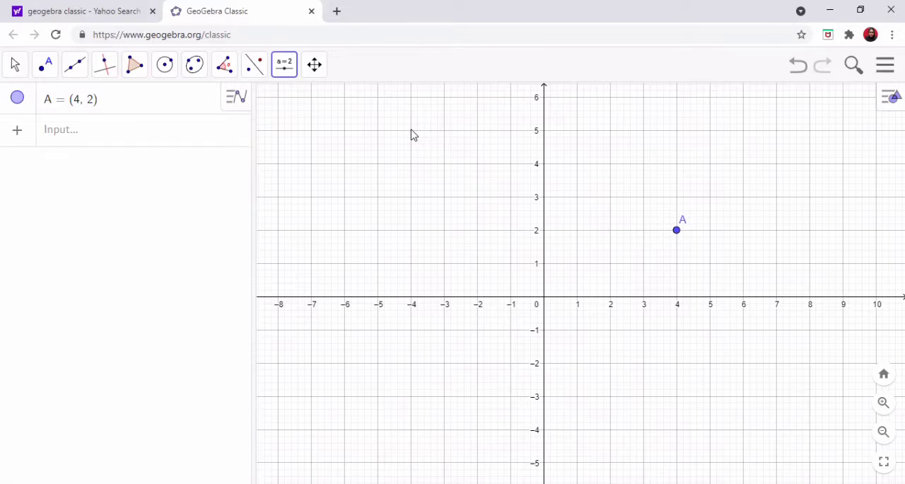
- Create an angle slider α = 45° ranging from 0° to 360° in 1° increments, near (-4, 5) in the graph
left_click(414, 135)
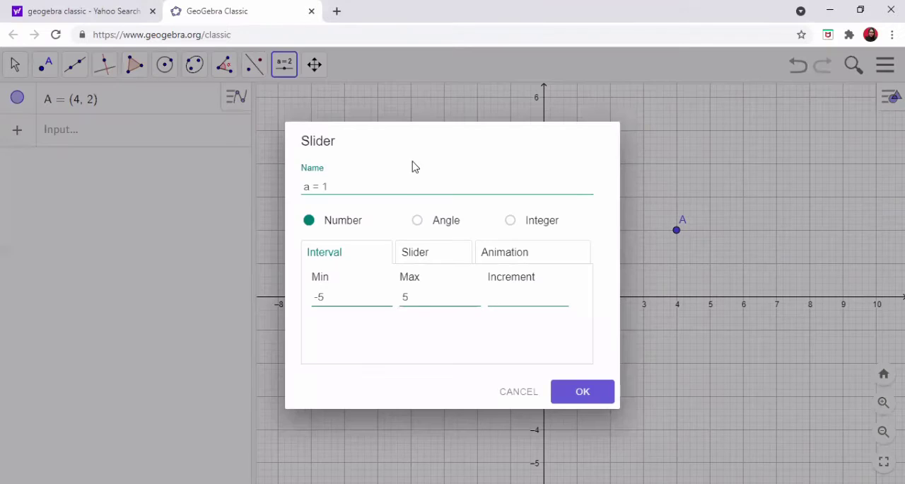
left_click(417, 223)
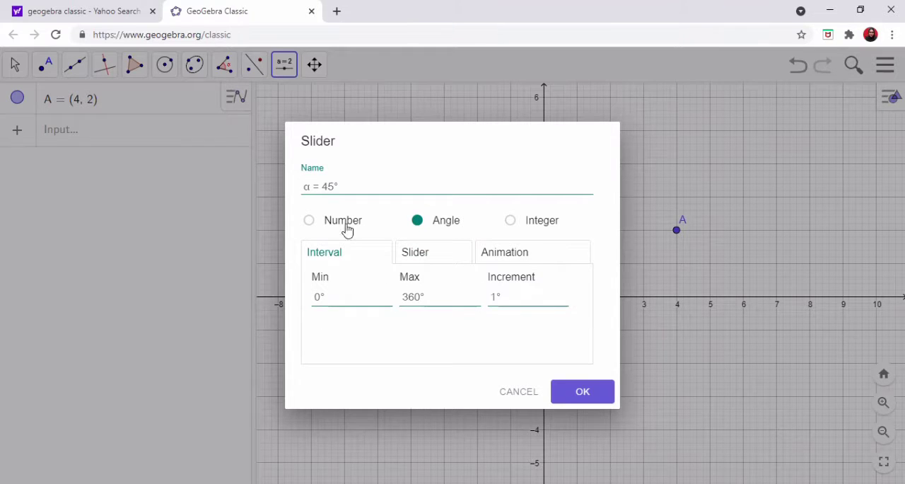
left_click(583, 391)
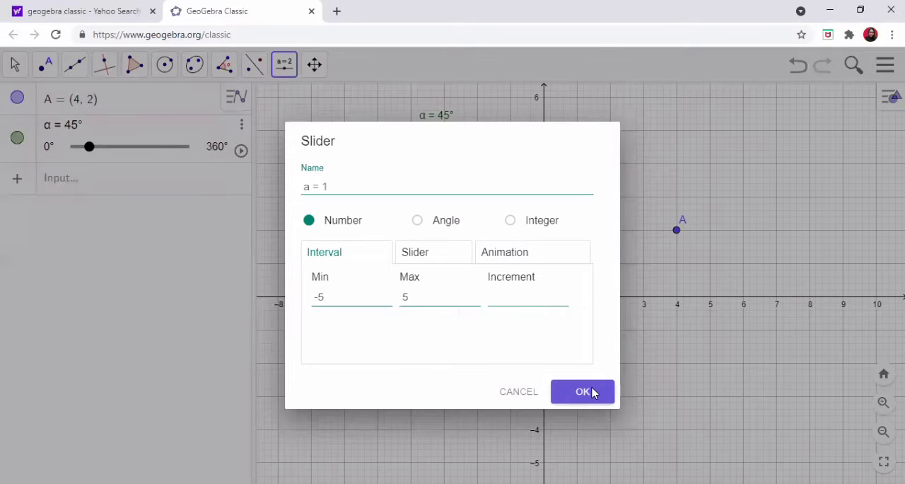
- Create the image of point A rotated by the slider angle with the command Rotate(A, α)
left_click(171, 182)
type("Rotat")
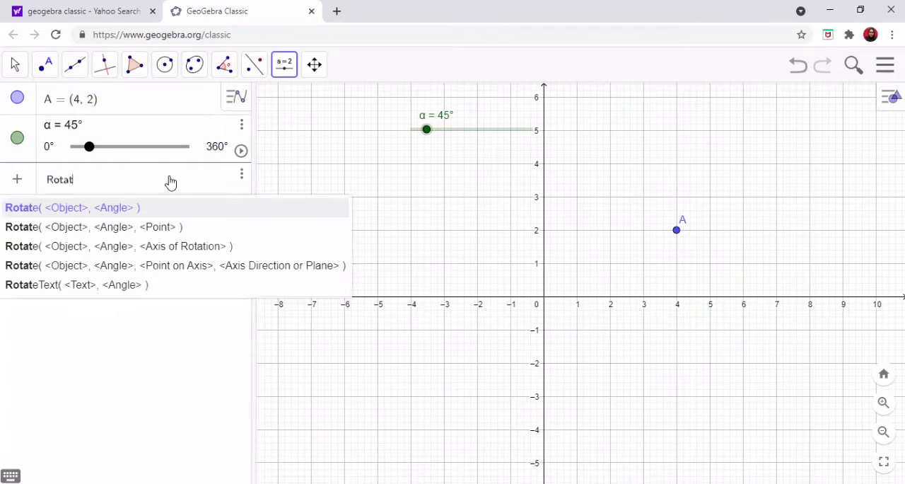
type("e(A,")
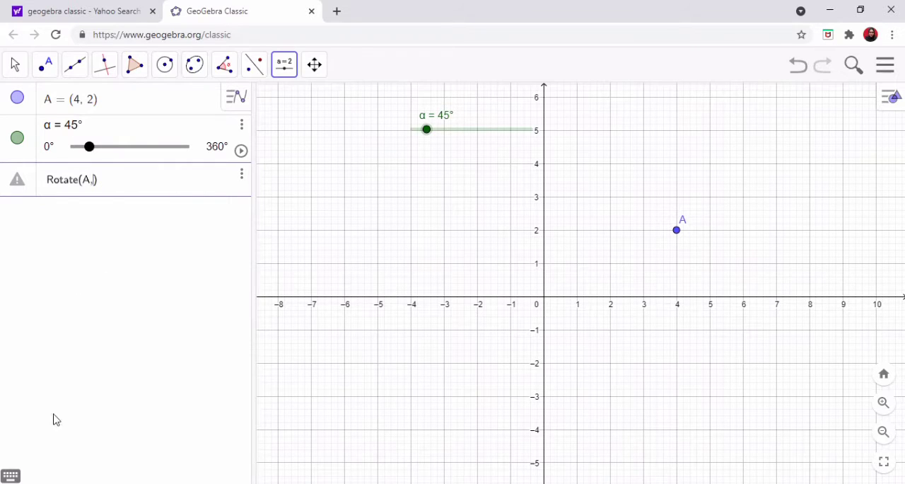
left_click(11, 475)
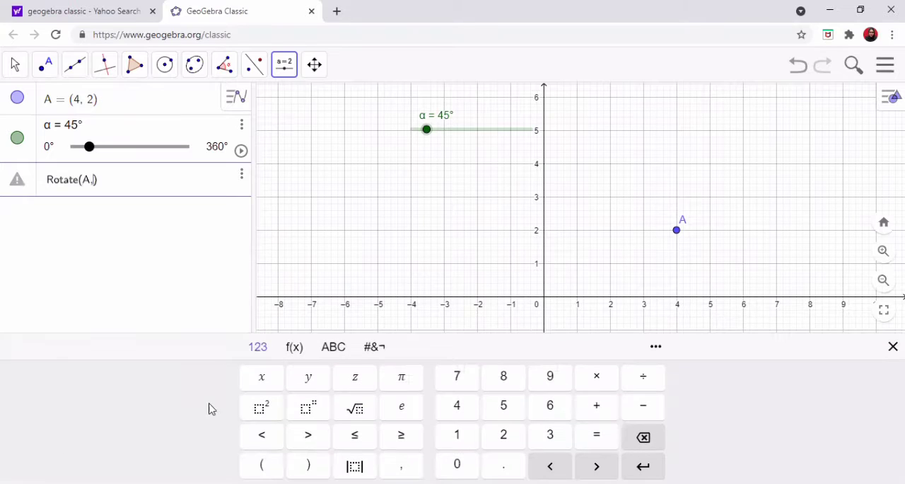
left_click(334, 348)
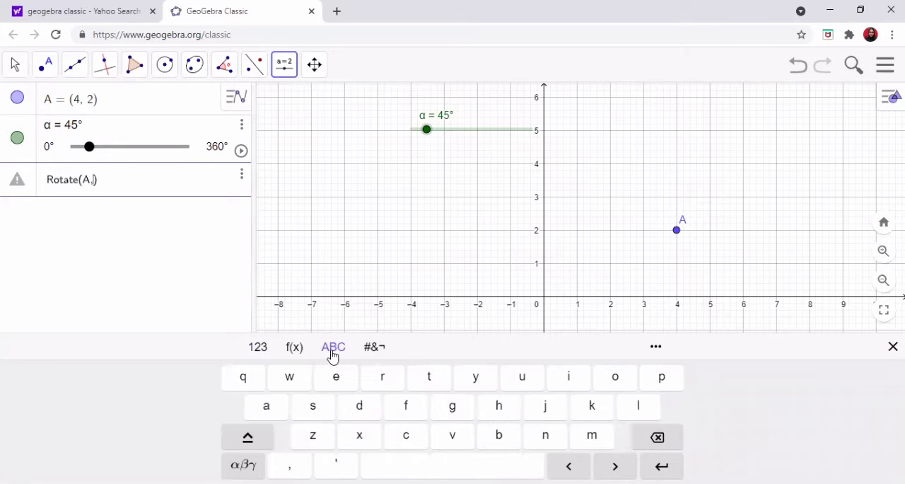
left_click(253, 461)
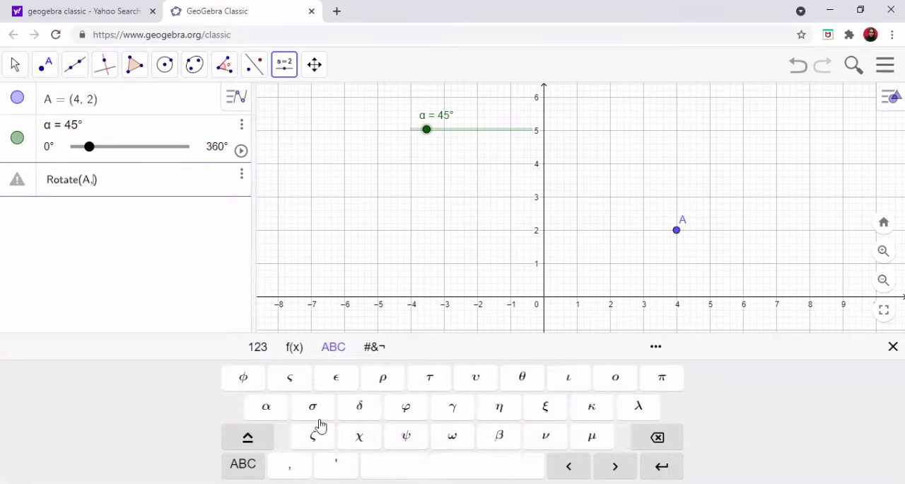
left_click(273, 415)
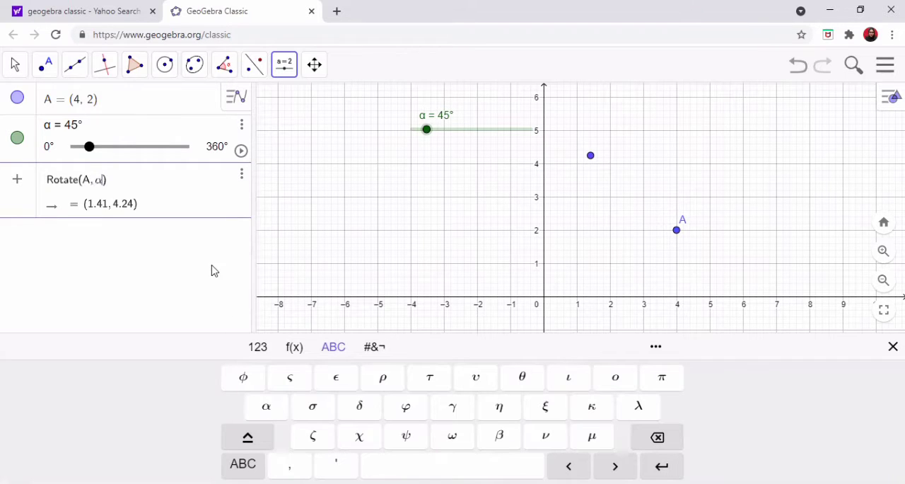
key("Return")
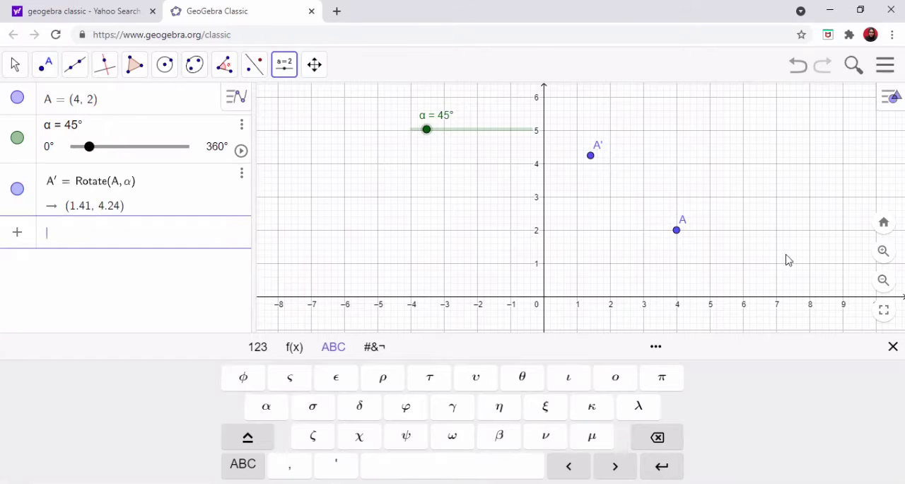
left_click(892, 347)
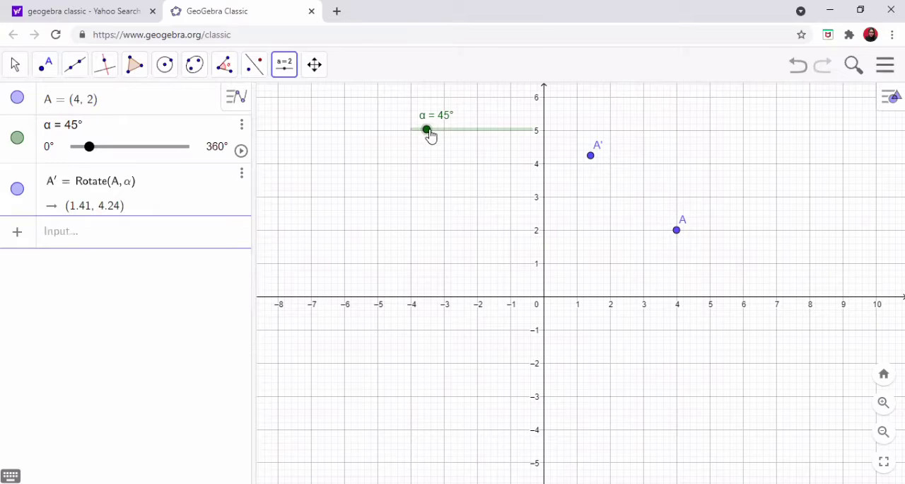
- Move the α slider to 122° to turn the rotated point, and run and stop the slider's animation
left_click_drag(429, 131, 452, 134)
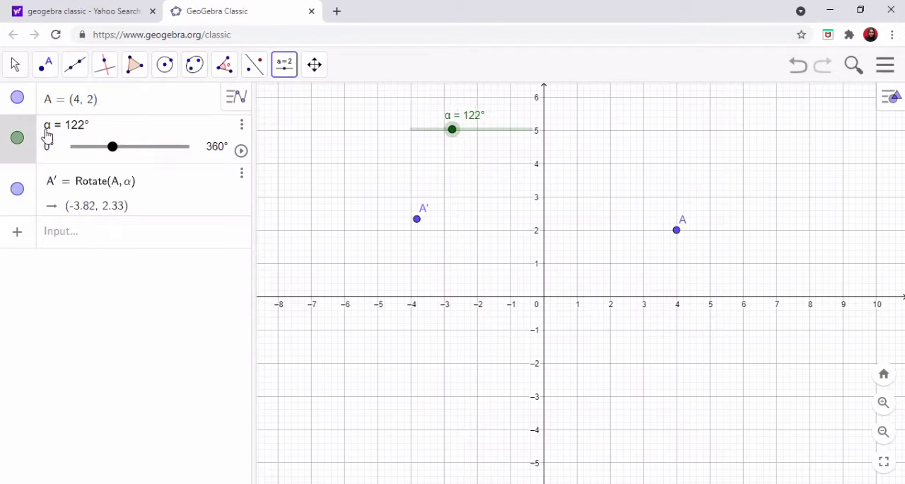
right_click(452, 140)
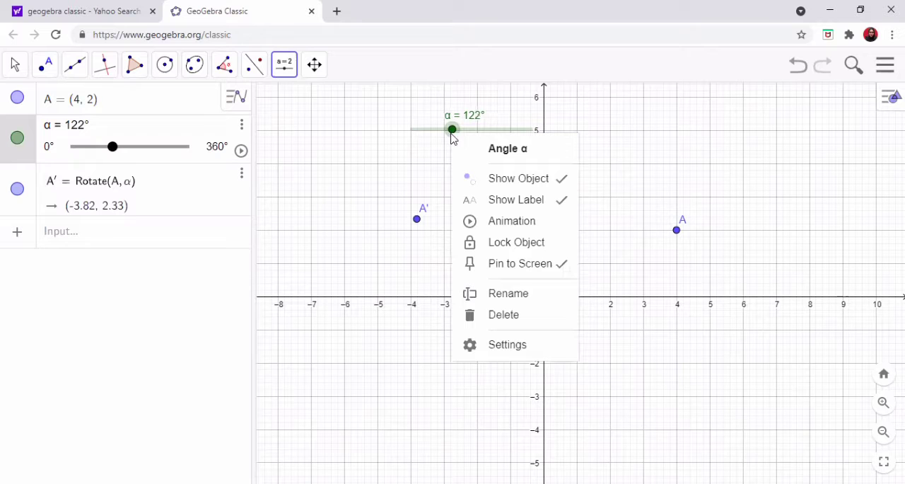
left_click(548, 222)
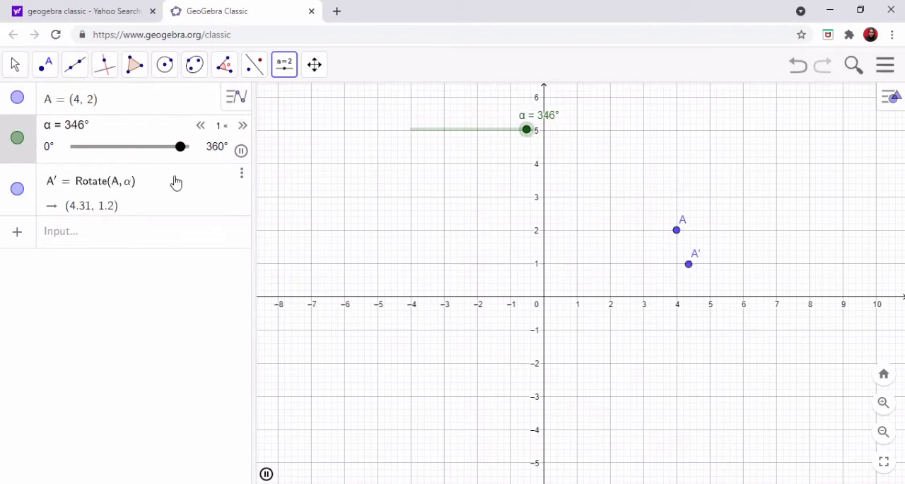
right_click(485, 132)
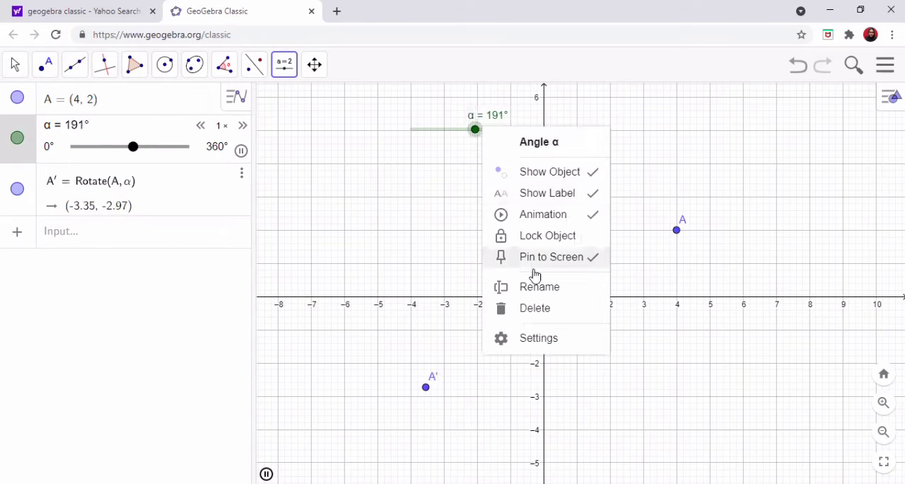
left_click(532, 217)
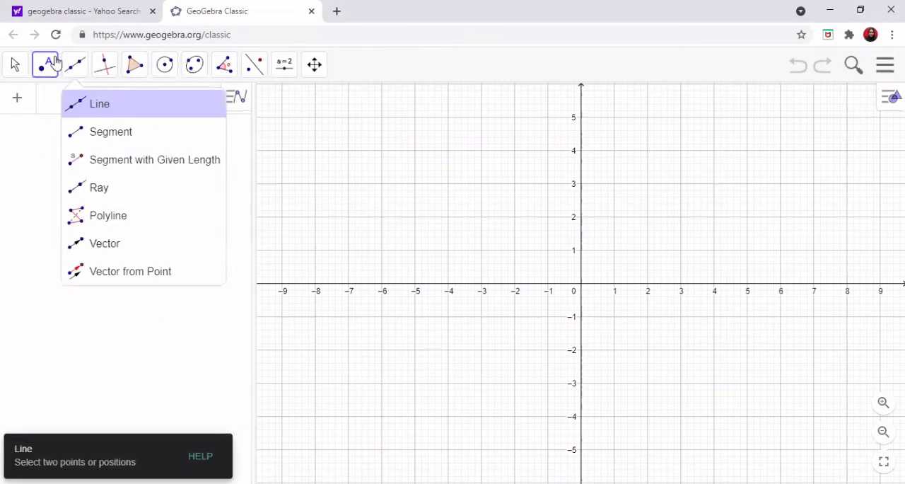
- Plot three points in the empty graph at (2, 1), (5, 2) and (3, 4)
left_click(56, 62)
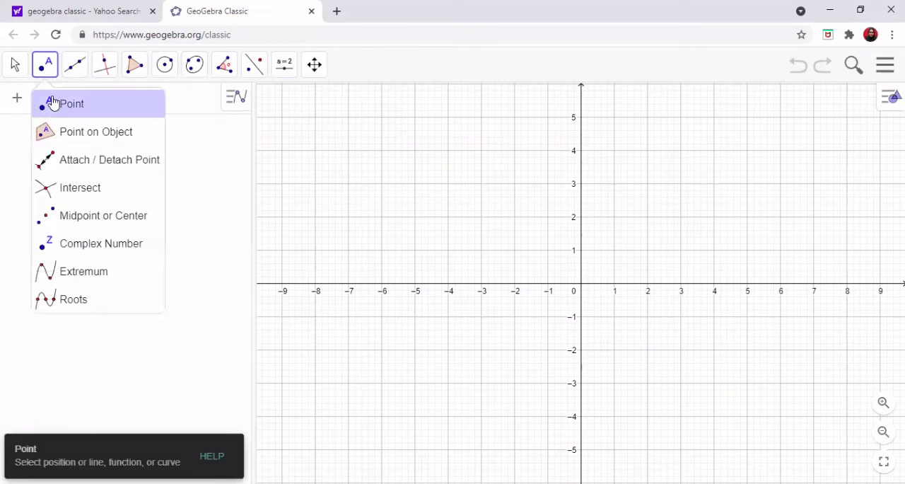
left_click(54, 103)
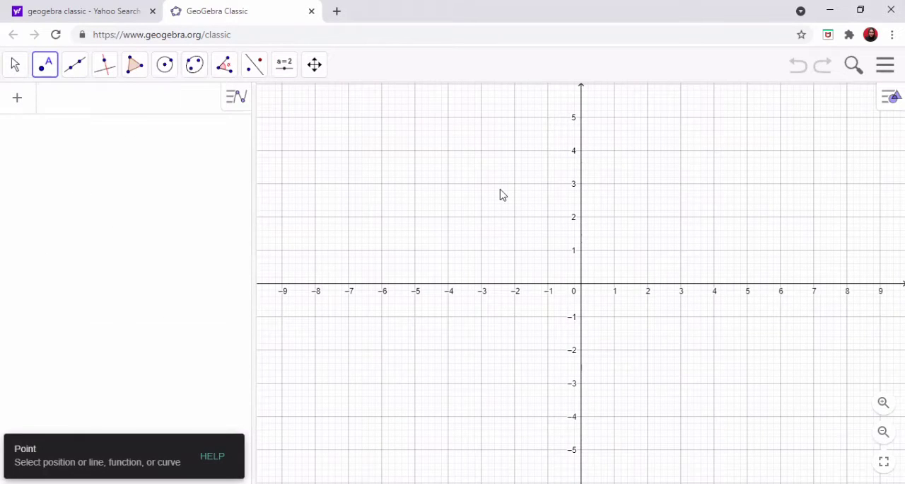
left_click(647, 250)
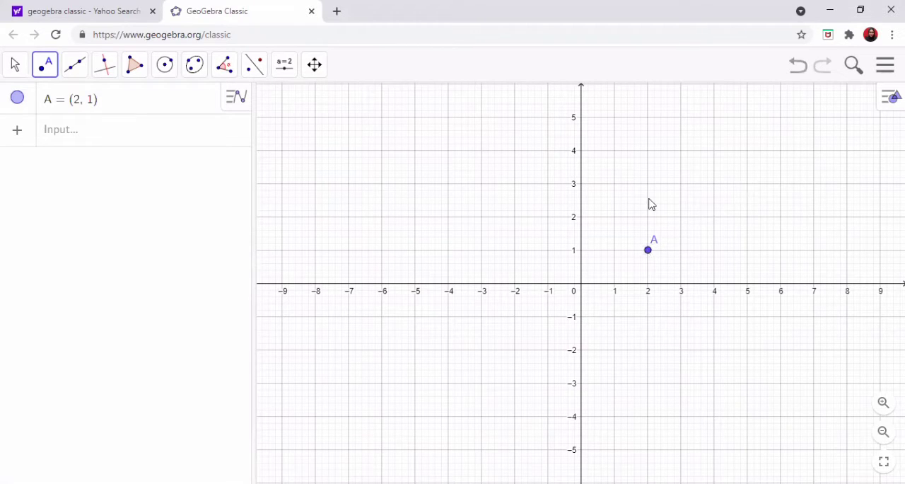
left_click(747, 216)
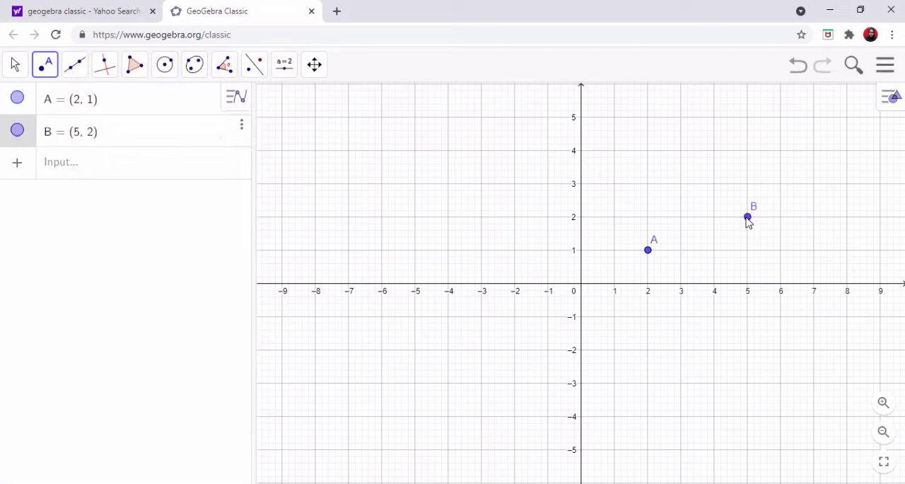
left_click(681, 151)
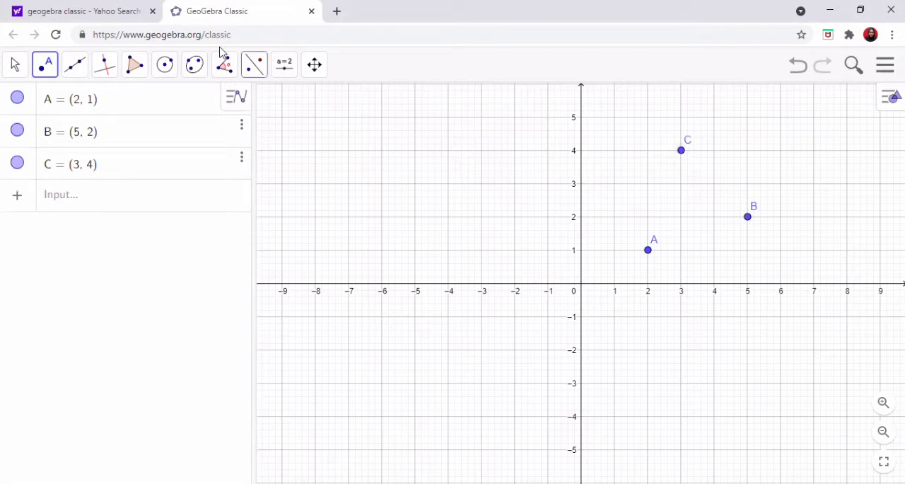
- Draw a triangle through points A, B and C with the Polygon tool
left_click(135, 66)
left_click(158, 104)
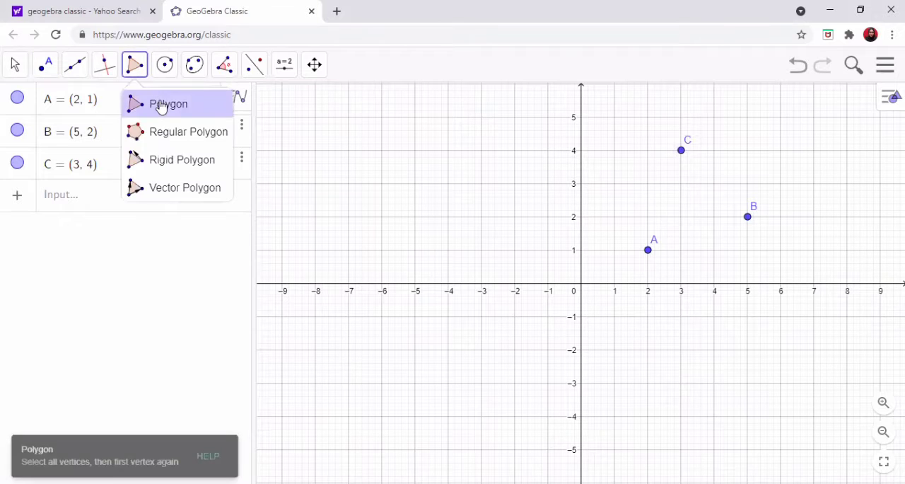
left_click(649, 251)
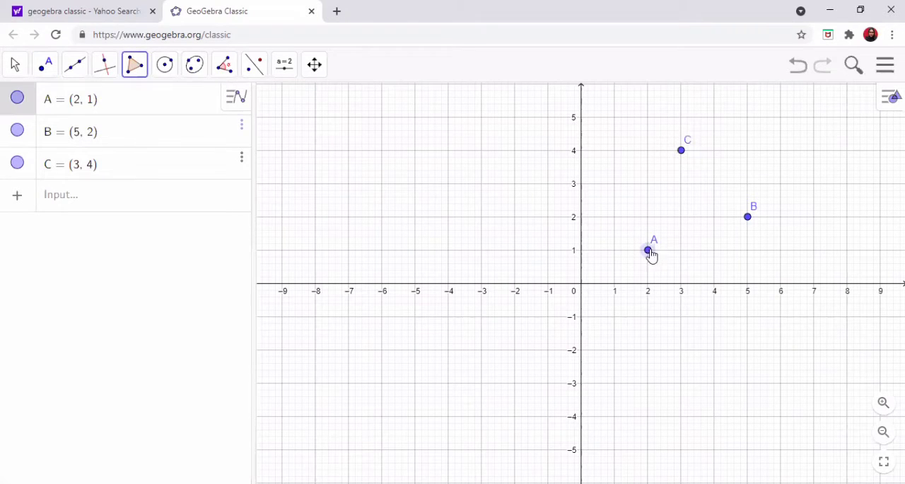
left_click(746, 220)
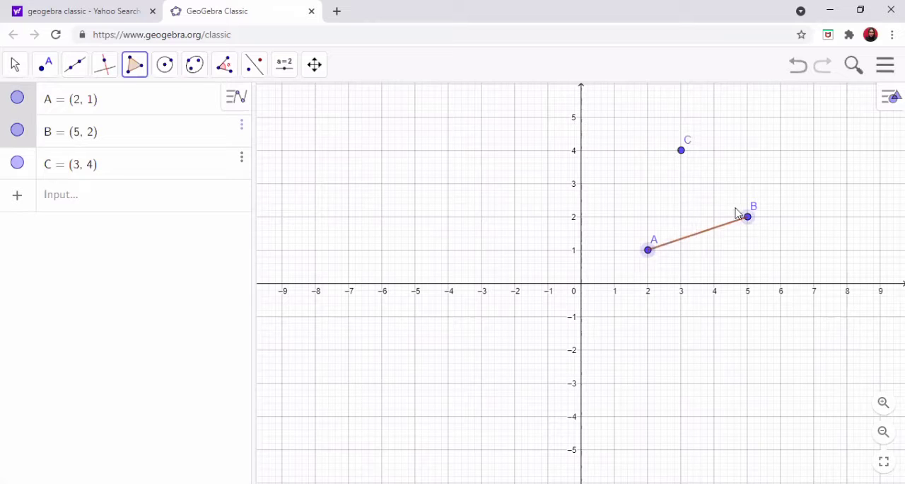
left_click(679, 152)
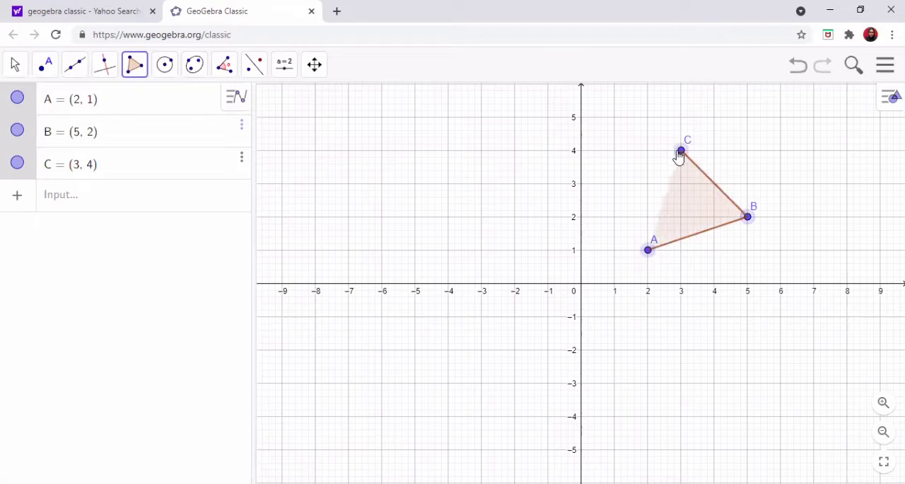
left_click(645, 256)
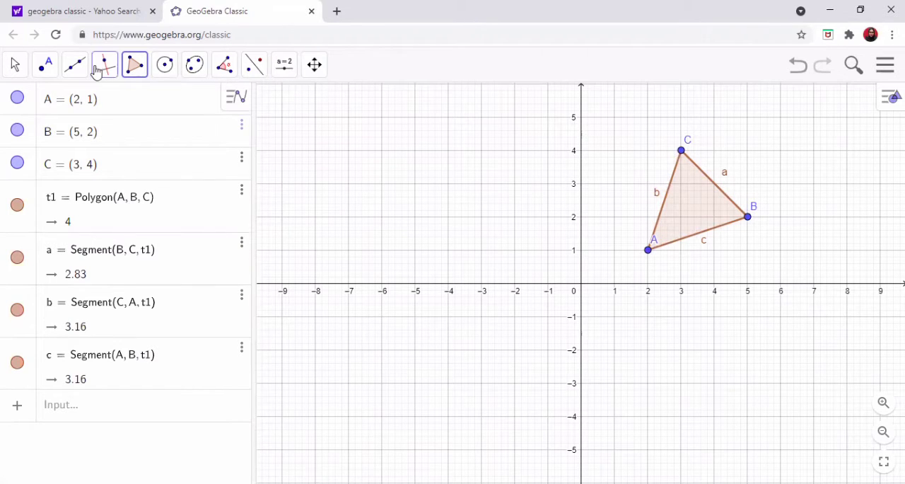
- Place a point at the origin where the axes intersect and rename it O
left_click(49, 65)
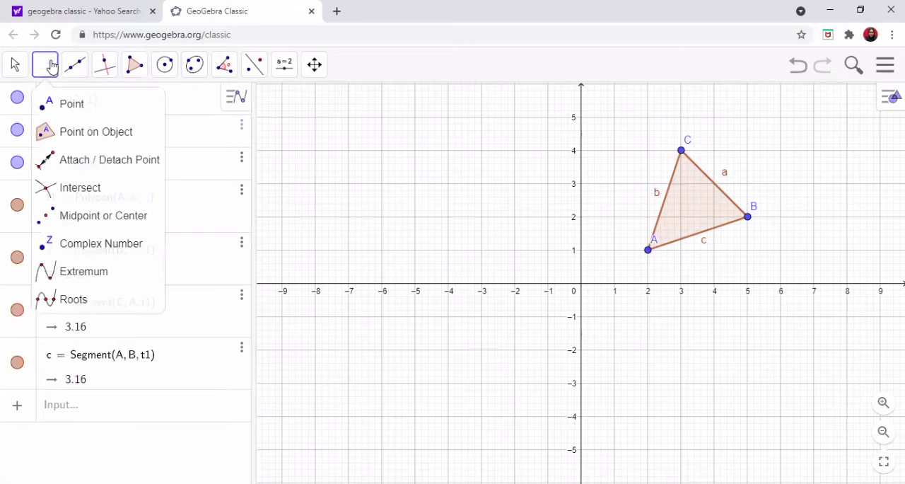
left_click(67, 106)
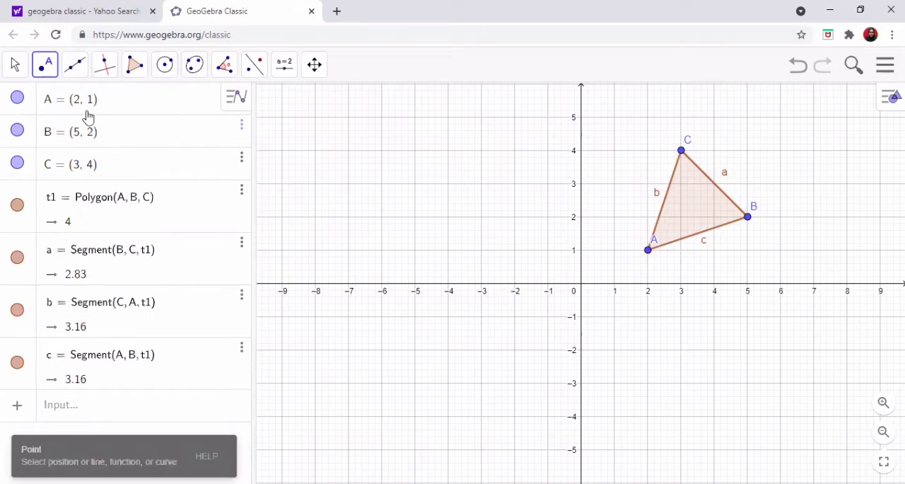
left_click(582, 284)
right_click(581, 284)
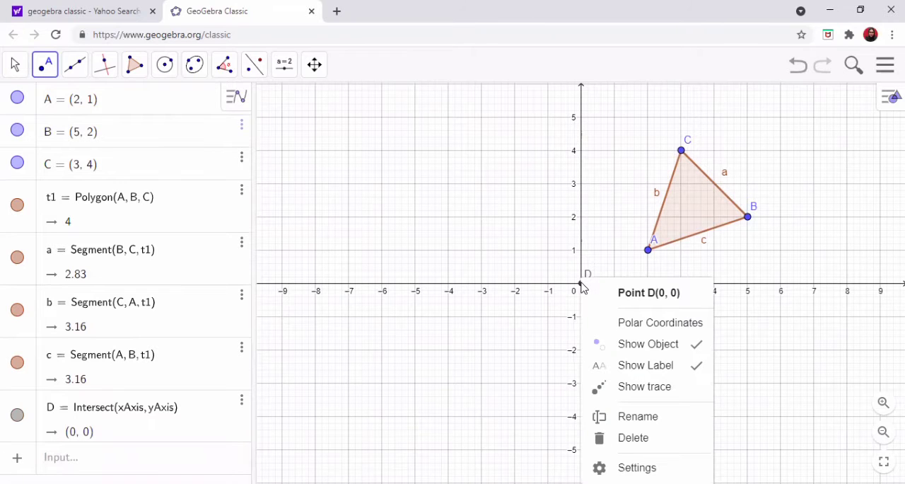
left_click(633, 416)
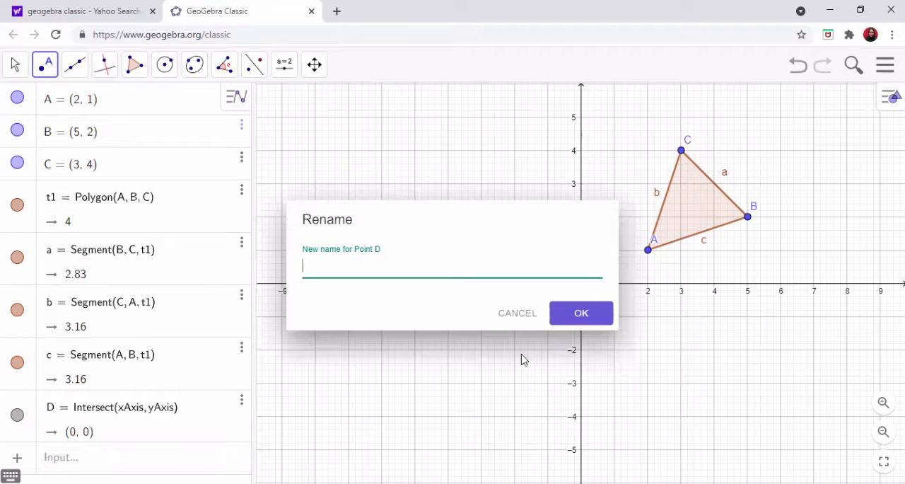
left_click(605, 320)
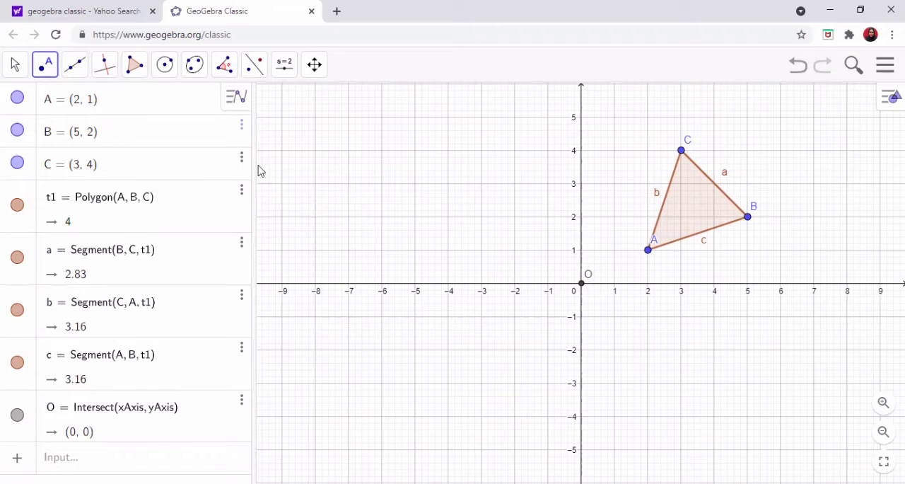
- Add an angle slider α above the x-axis near x = -5, ranging from 0° to 360° in 1° increments
left_click(284, 65)
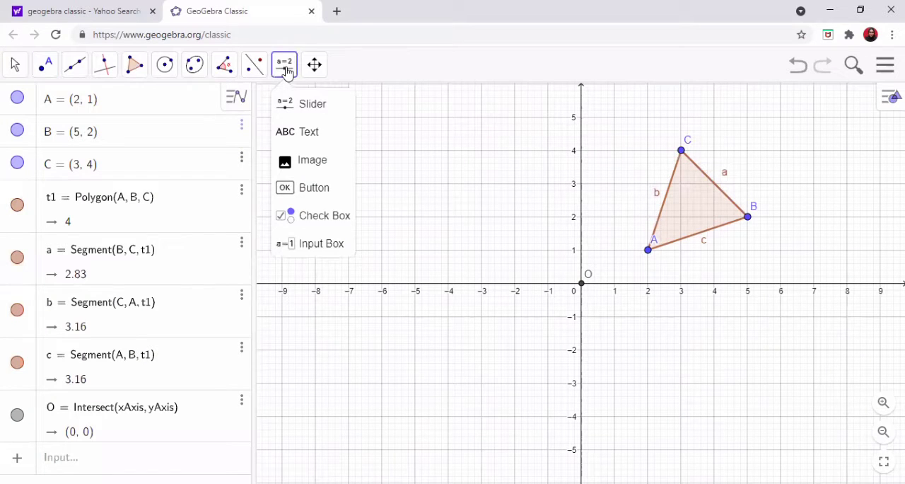
left_click(286, 103)
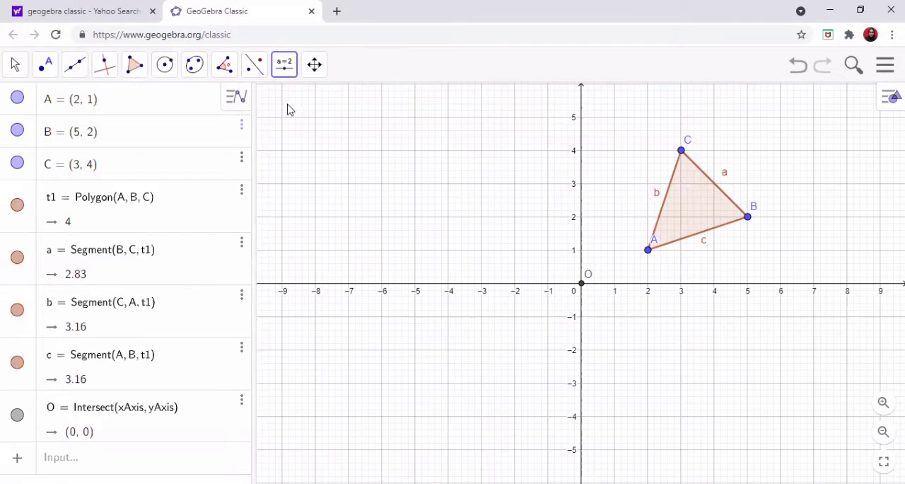
left_click(418, 123)
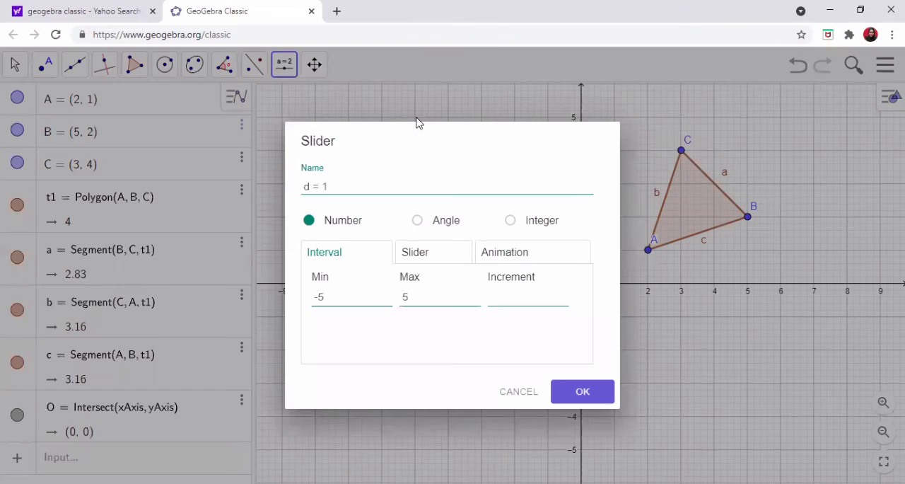
left_click(423, 223)
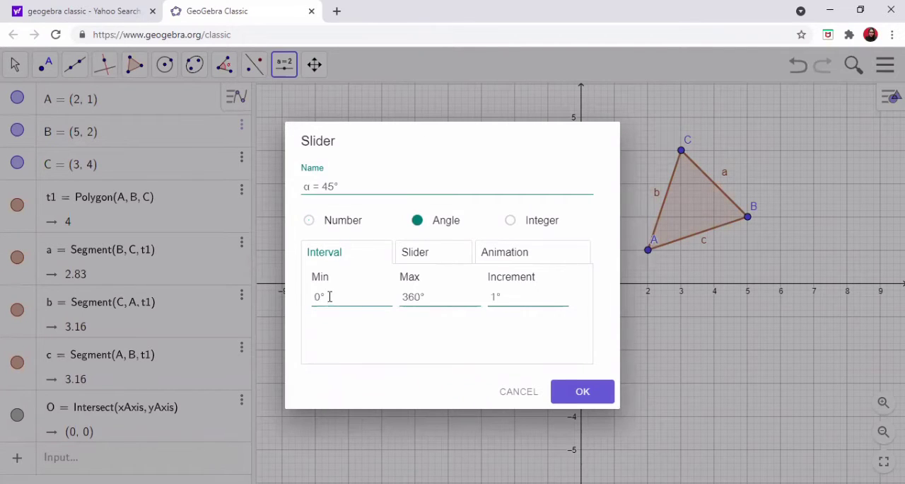
left_click(598, 392)
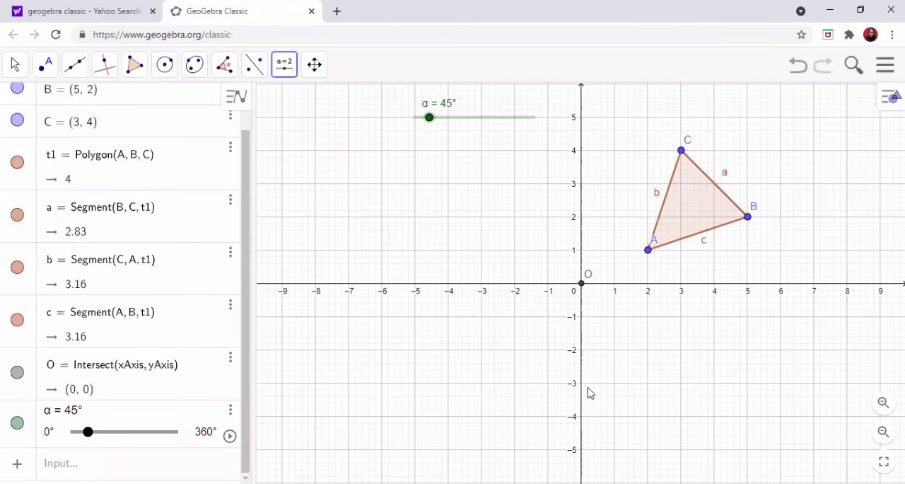
- Rotate triangle t1 by angle α about point O with the command Rotate(t1, α, O)
left_click(97, 461)
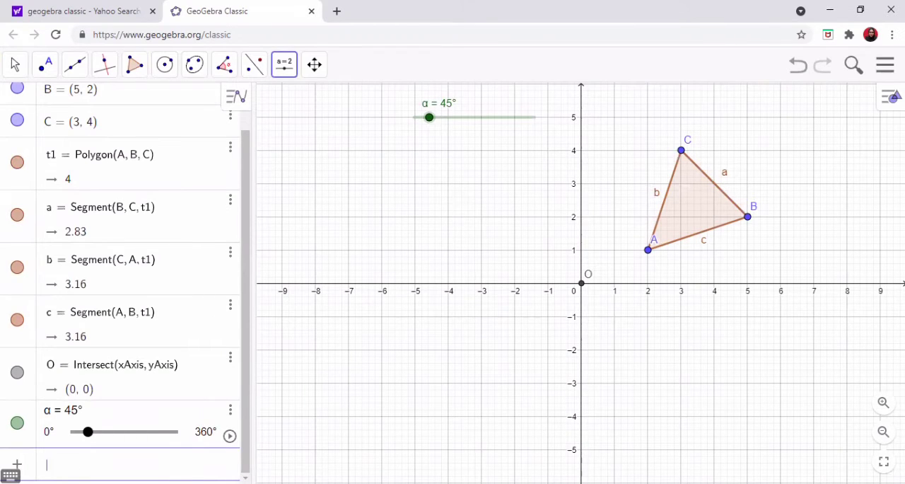
type("Rotat")
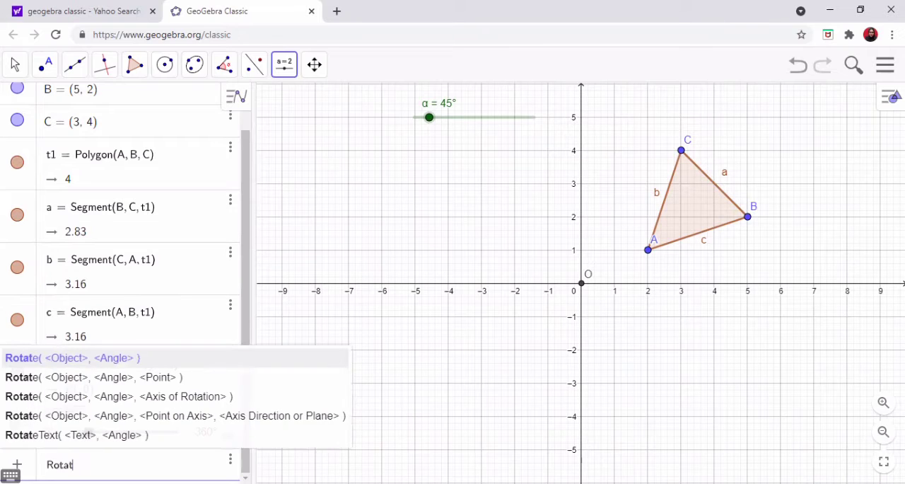
type("e(t1,")
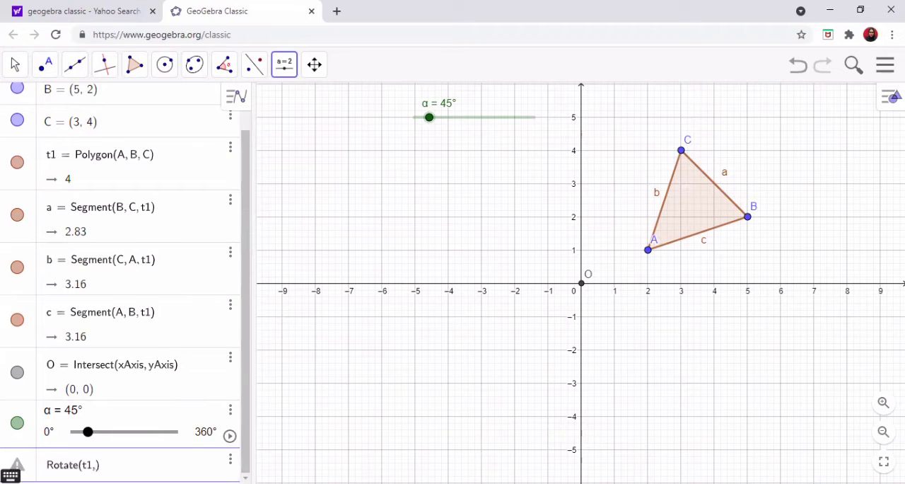
left_click(11, 474)
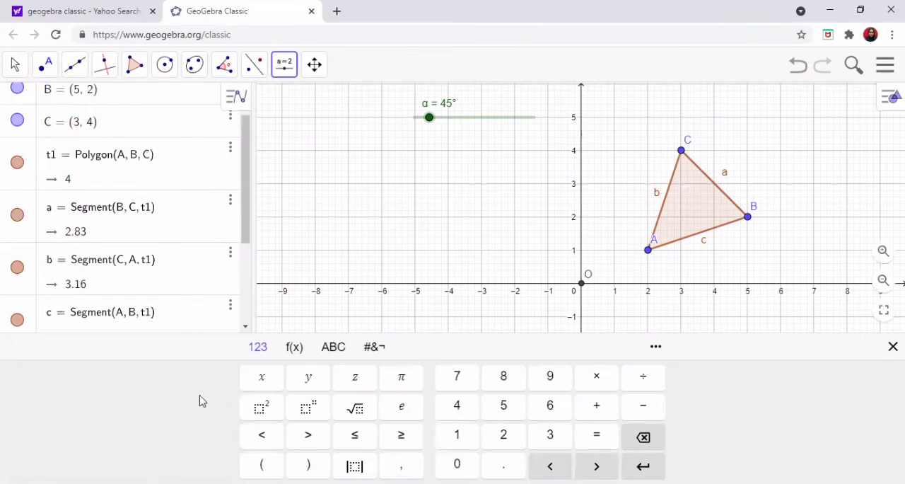
left_click(334, 348)
left_click(243, 463)
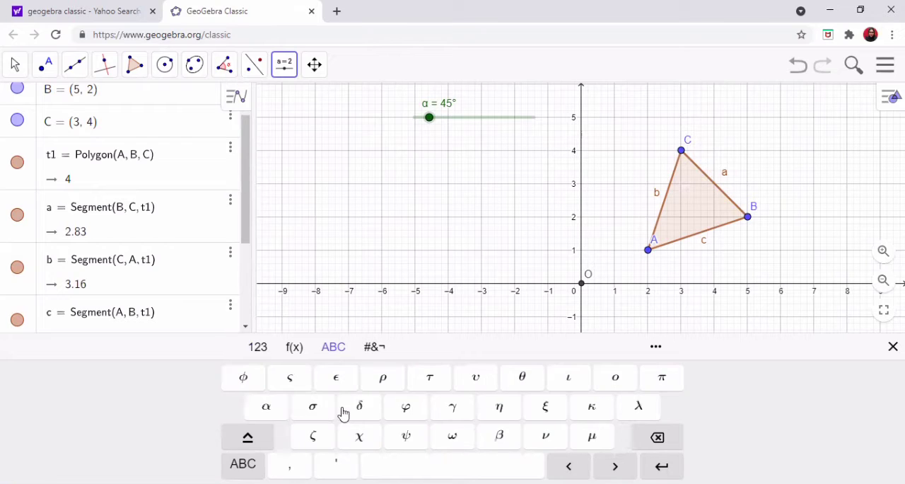
left_click(273, 413)
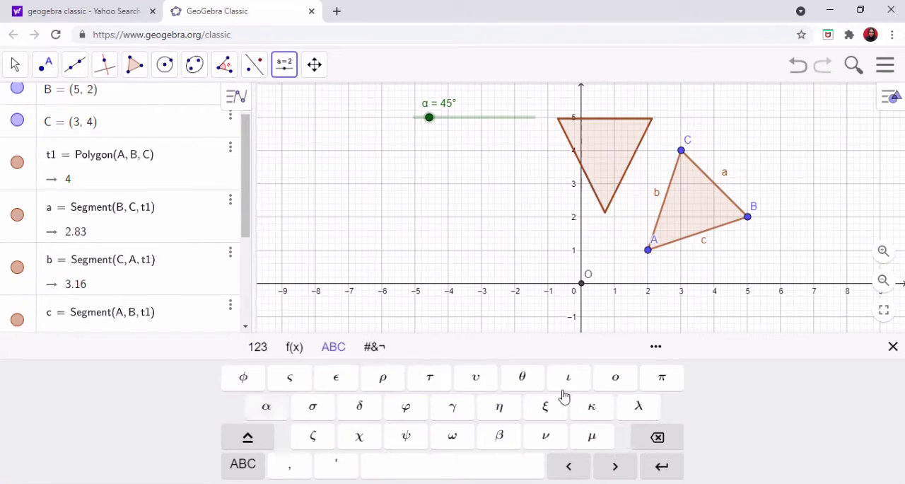
left_click(892, 346)
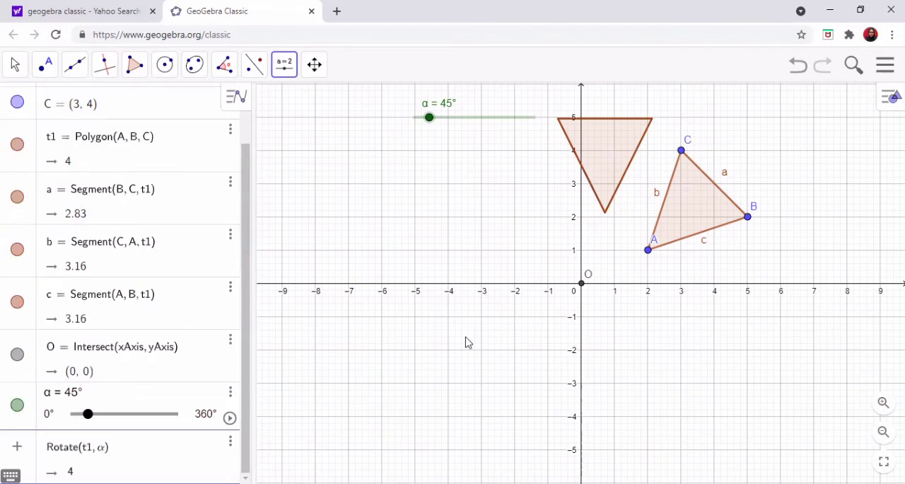
type(", O")
key("Return")
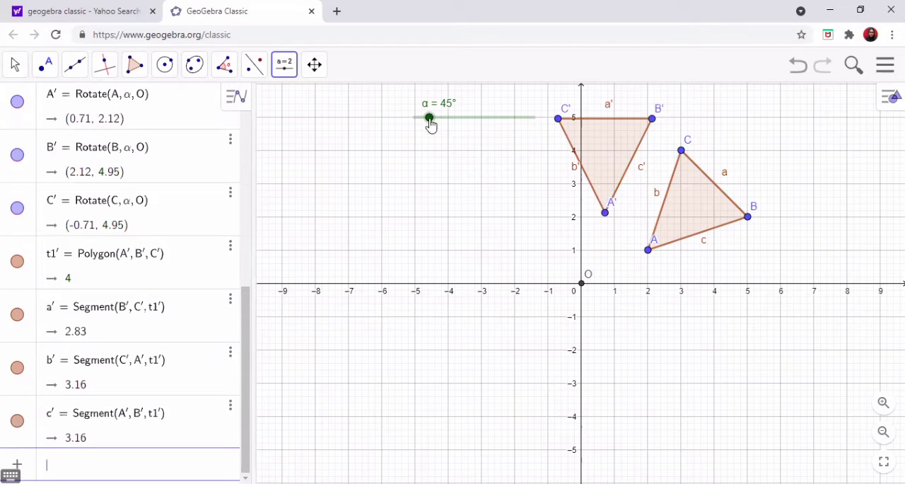
- Move the α slider to 180° to turn the rotated triangle, and run and stop the slider's animation
left_click_drag(429, 117, 474, 119)
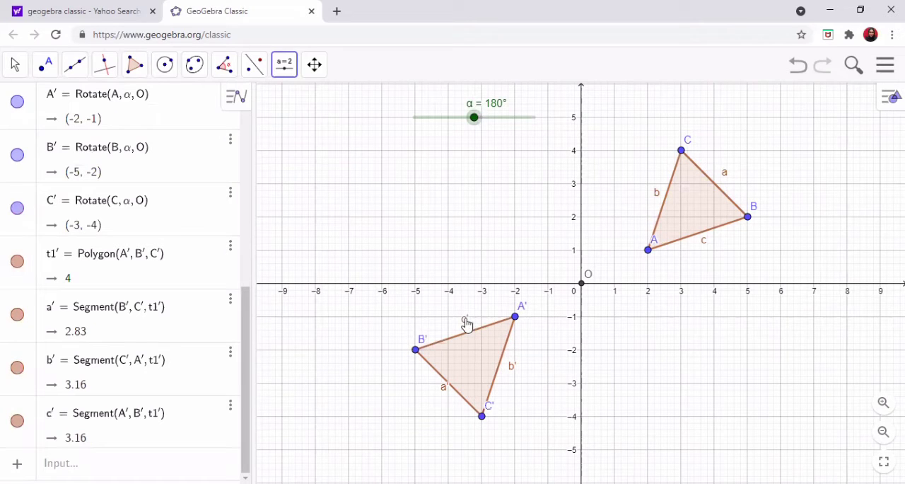
right_click(475, 119)
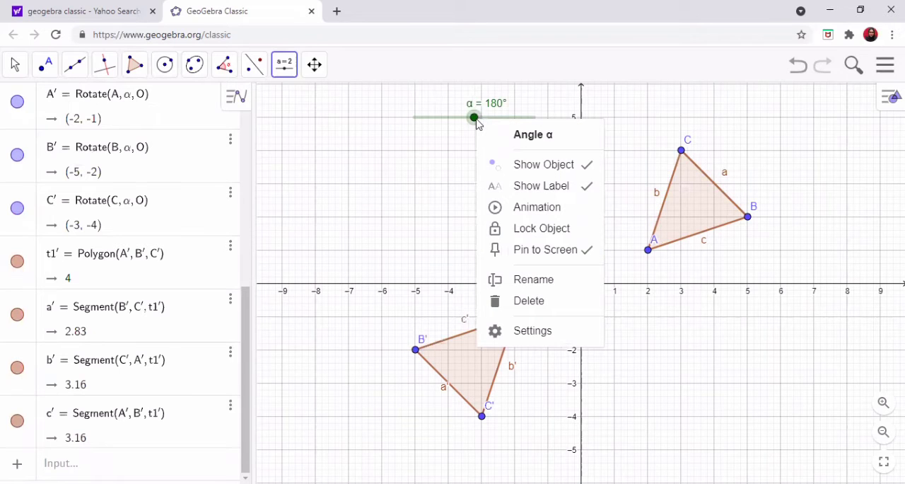
left_click(517, 207)
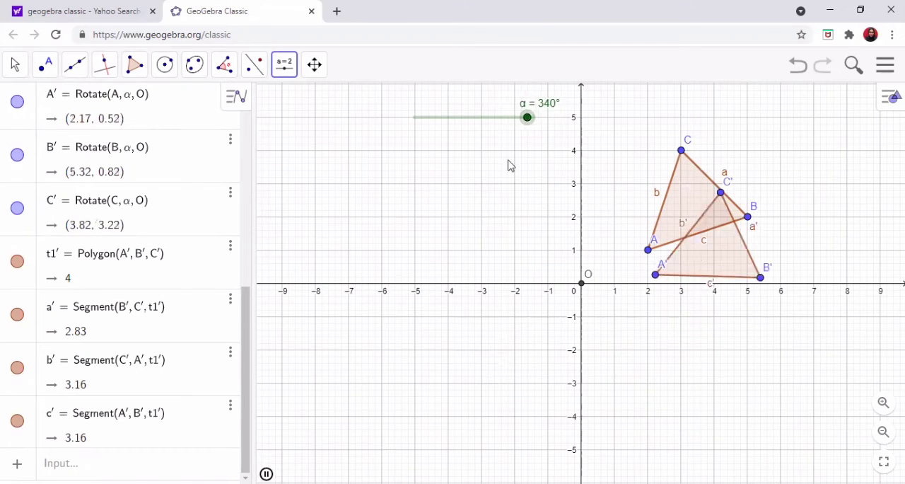
left_click_drag(506, 127, 444, 128)
right_click(444, 128)
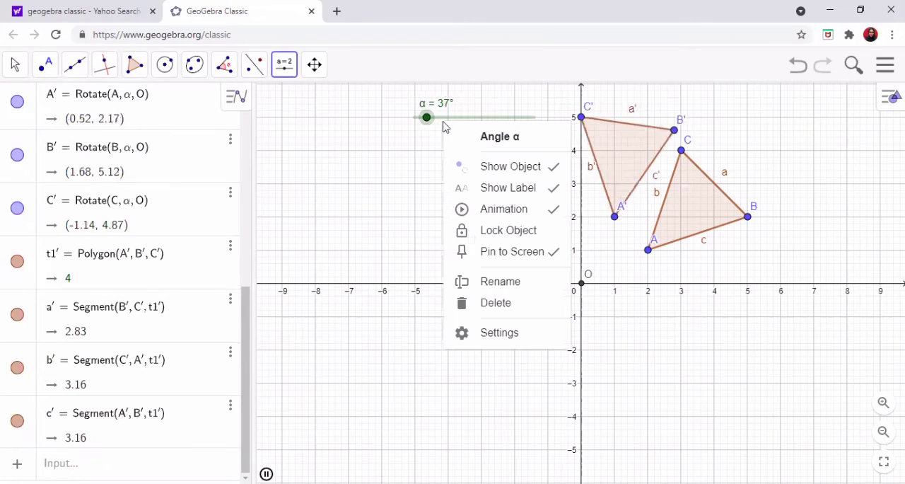
left_click(513, 215)
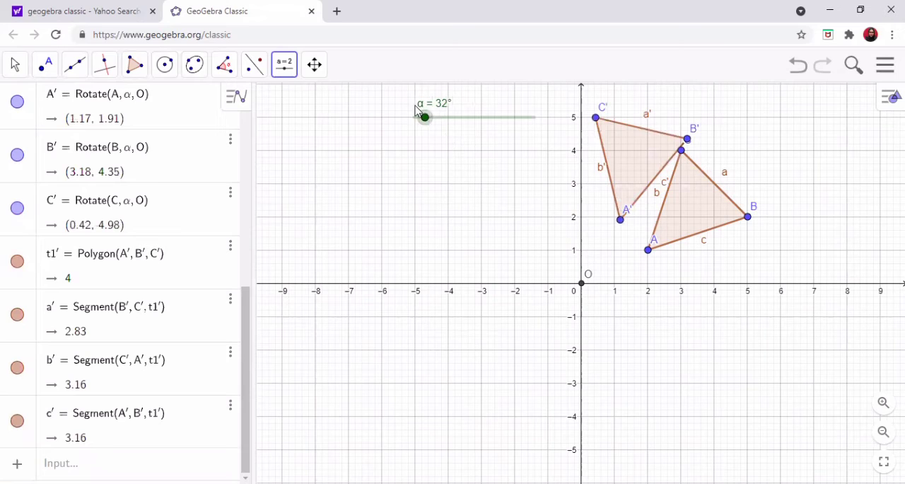
- Turn on the trace of triangle A'B'C' with α set to 8°, and animate the α slider
left_click_drag(425, 118, 418, 118)
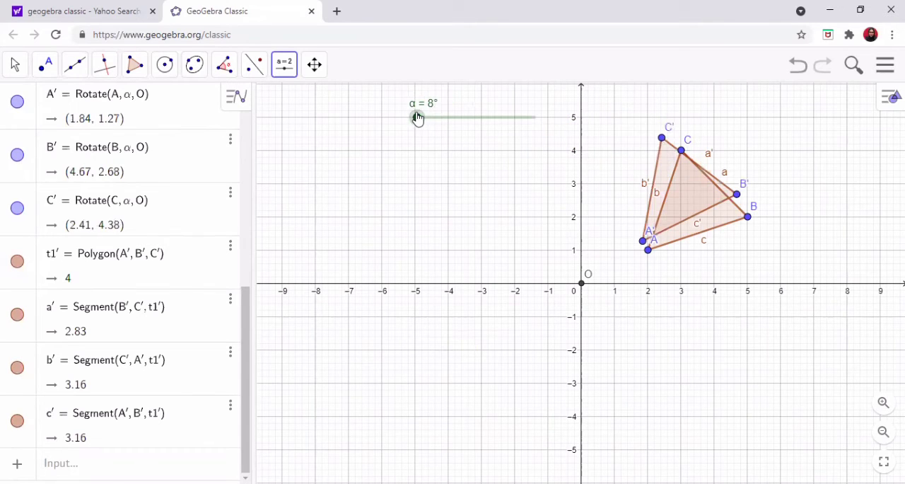
right_click(661, 192)
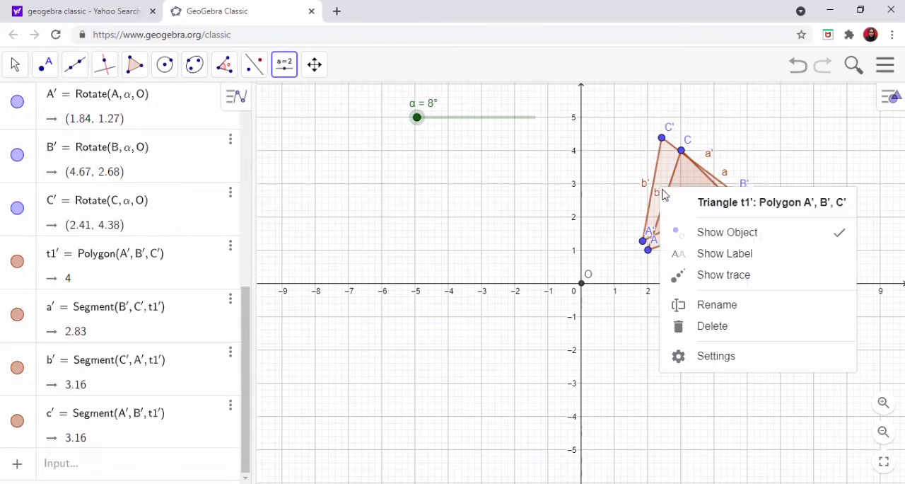
left_click(708, 276)
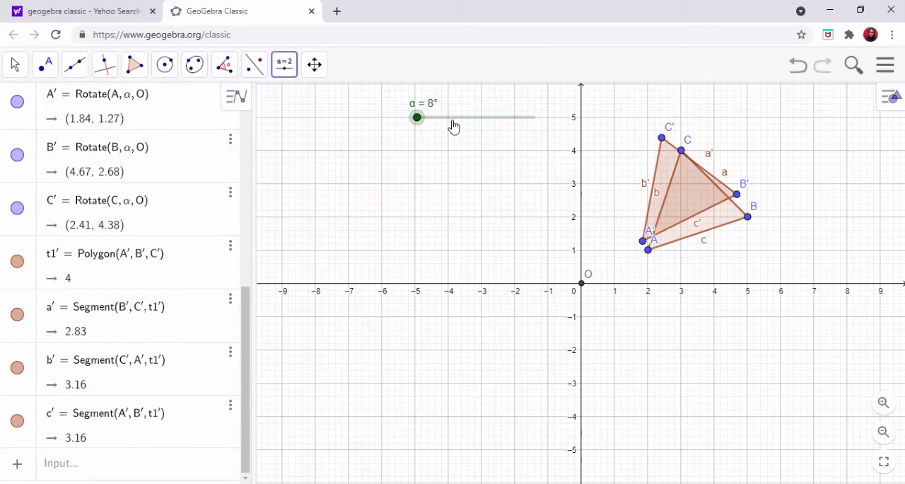
right_click(458, 90)
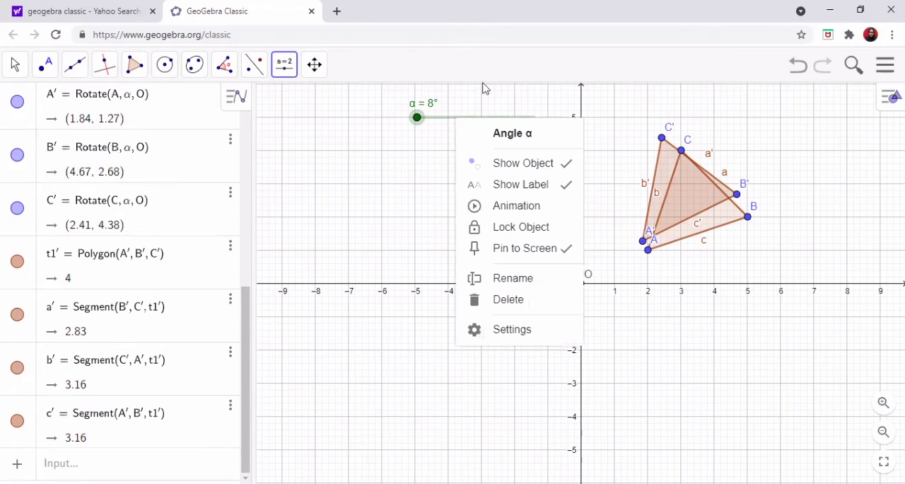
left_click(512, 207)
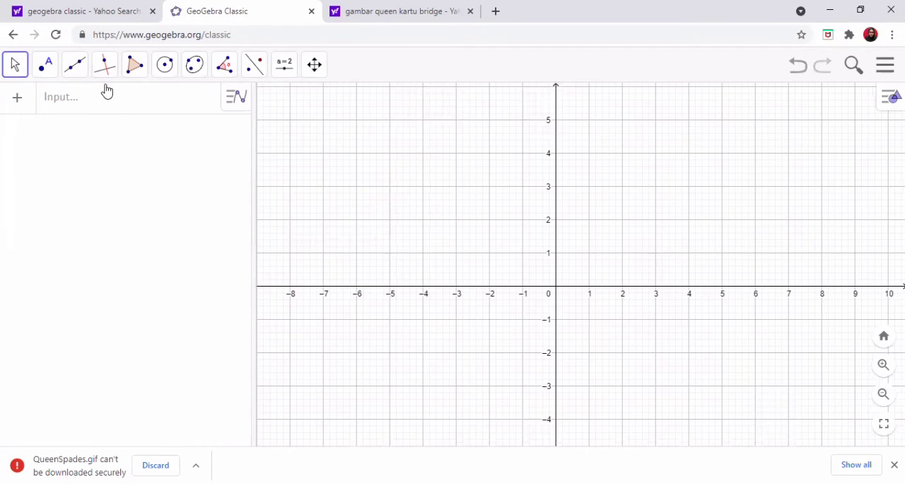
- Plot two points in the empty graph at (3, 4) and (6, 1)
left_click(43, 68)
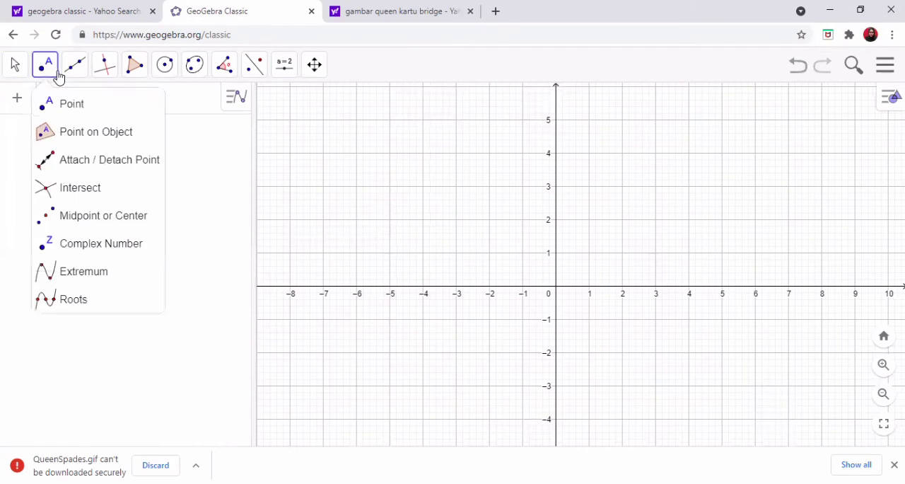
left_click(60, 106)
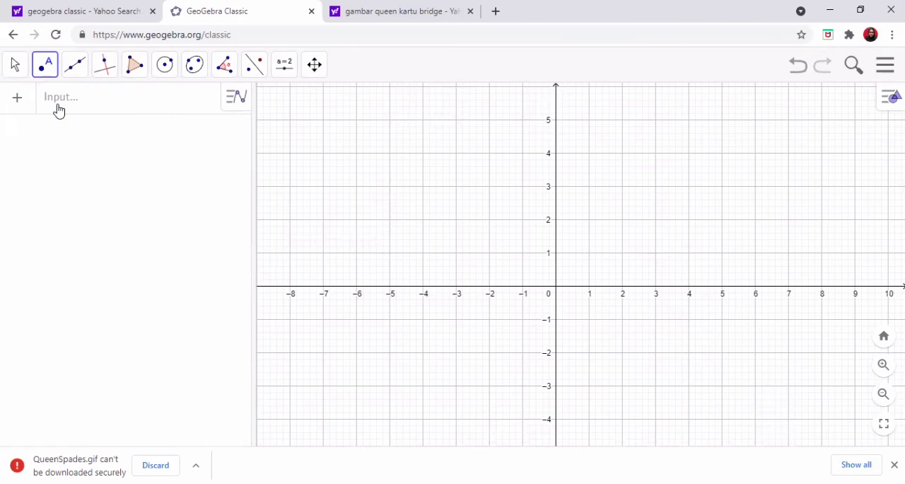
left_click(655, 152)
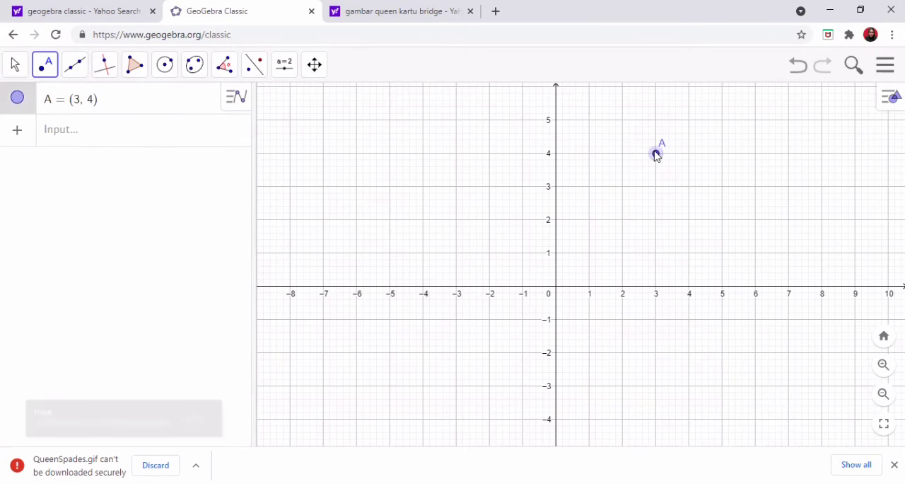
left_click(755, 253)
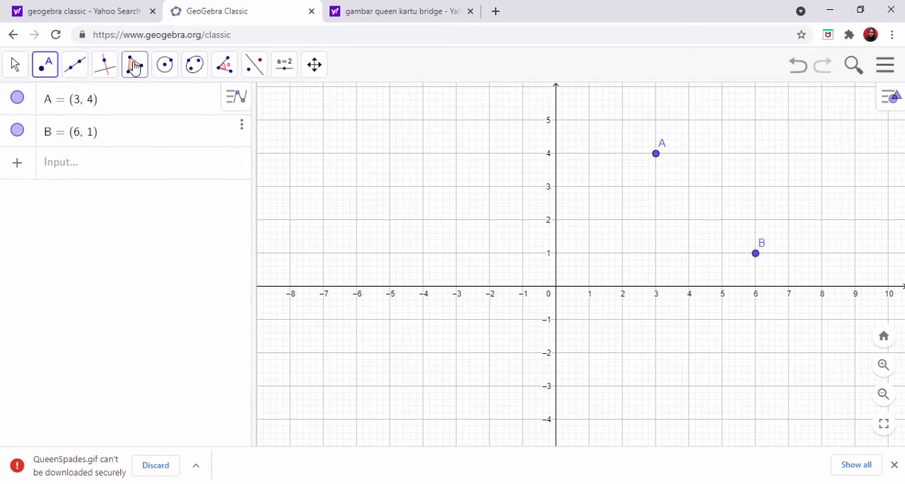
- Draw a segment connecting points A and B
left_click(75, 65)
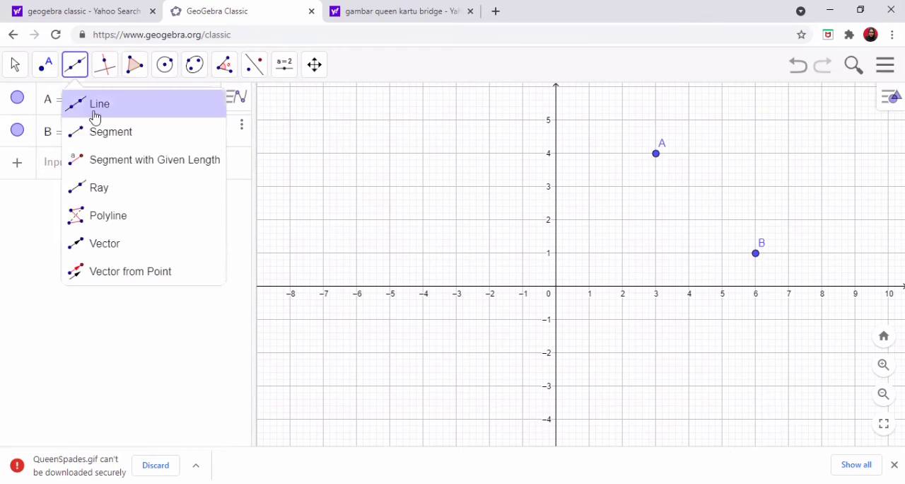
left_click(100, 131)
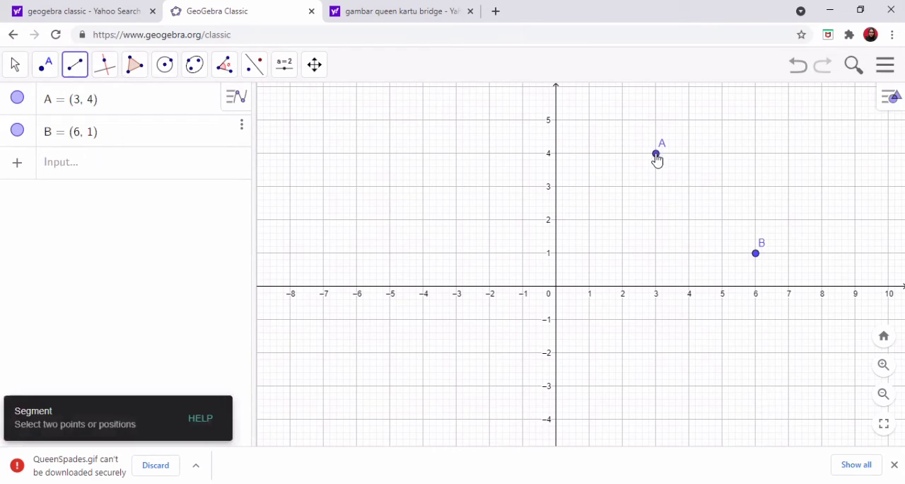
left_click(656, 154)
left_click(761, 249)
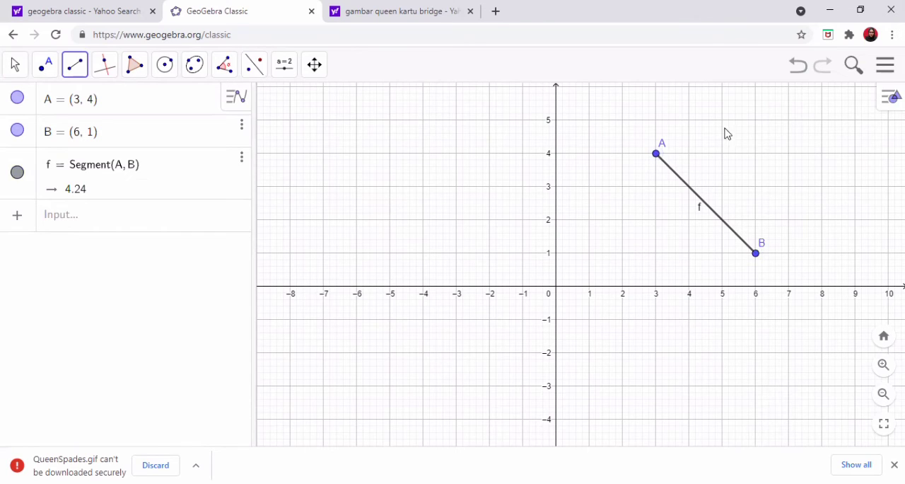
- Add an angle slider α near (-6, 5), ranging from 0° to 360° in 1° increments
left_click(284, 64)
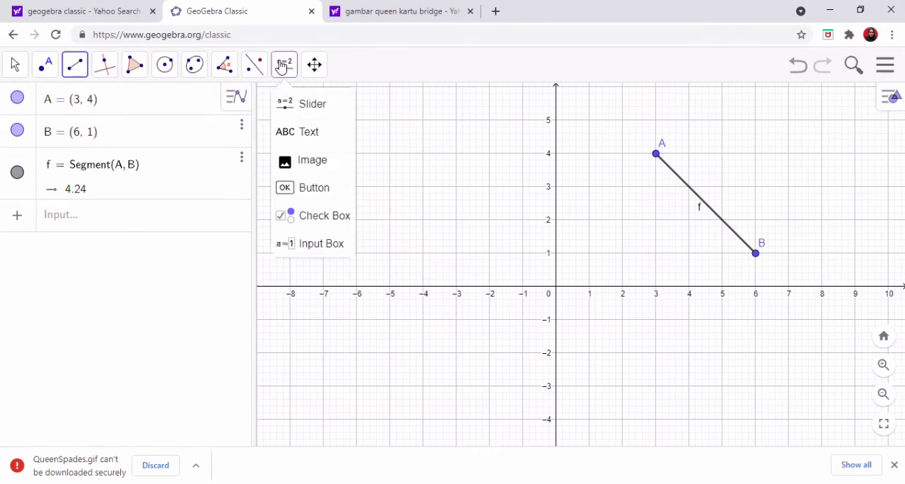
left_click(309, 103)
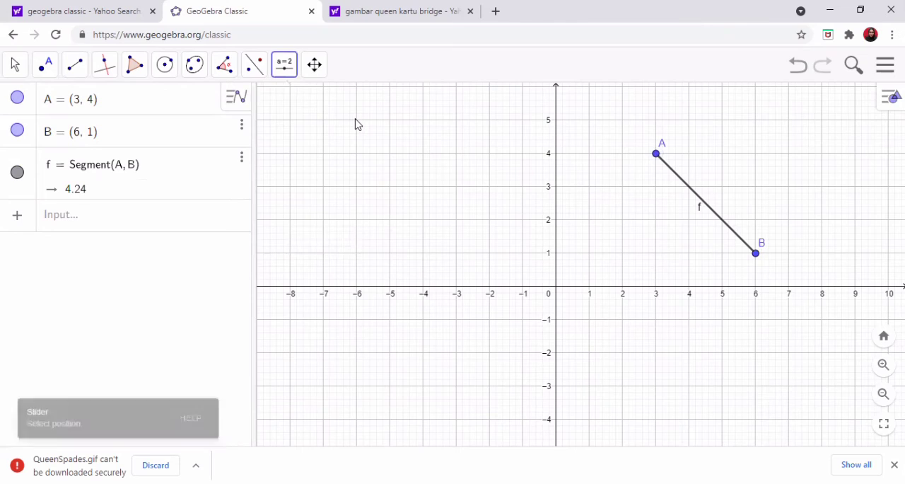
left_click(357, 124)
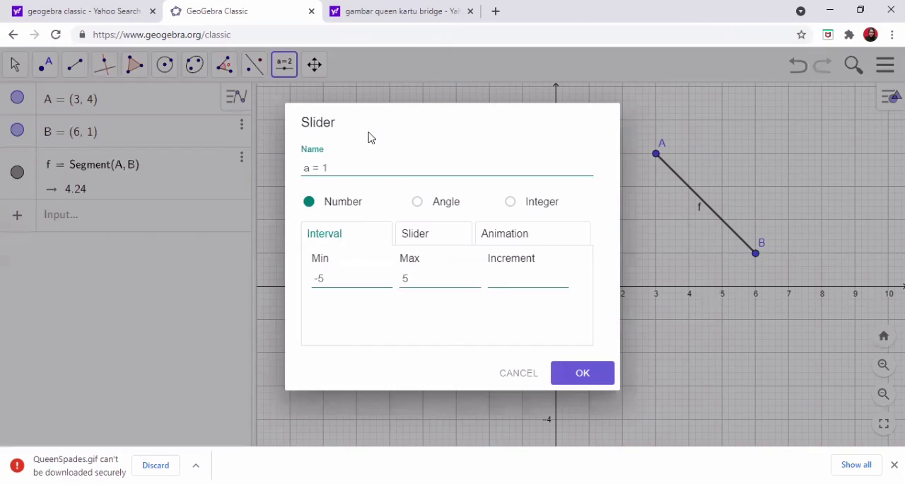
left_click(416, 203)
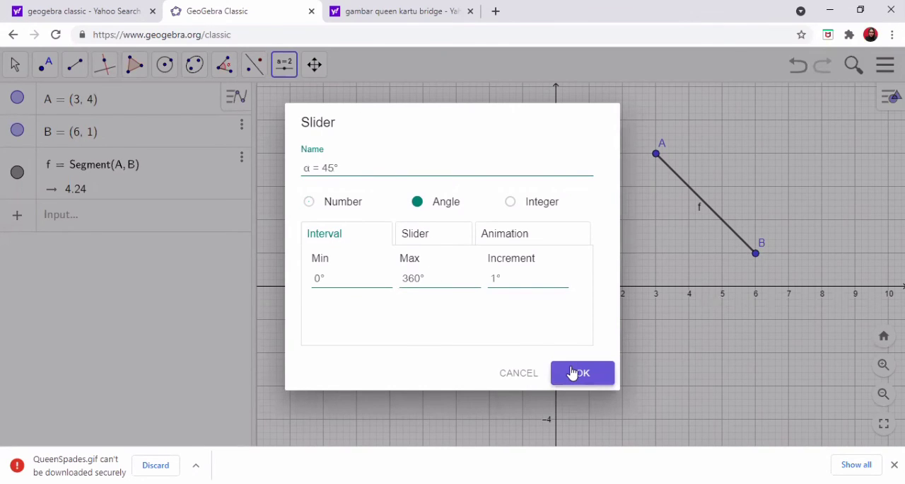
left_click(571, 371)
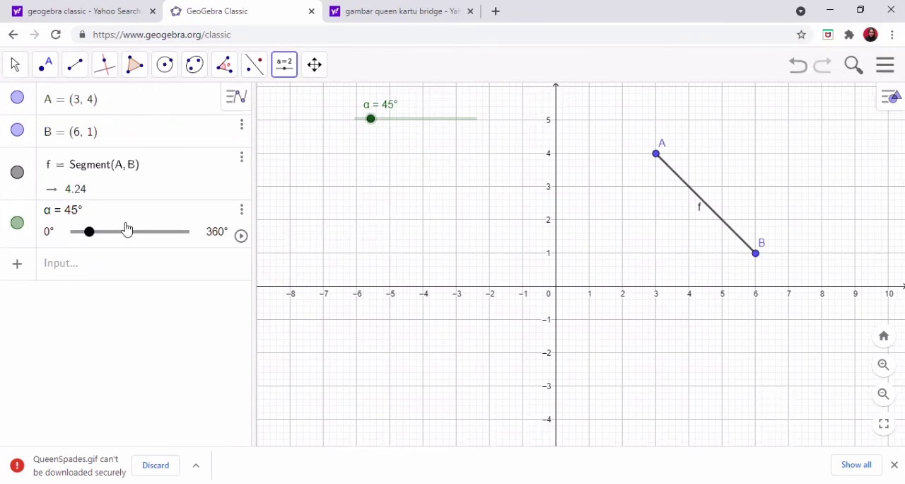
- Place a point at the intersection of the x- and y-axes and rename it O
left_click(45, 64)
left_click(556, 290)
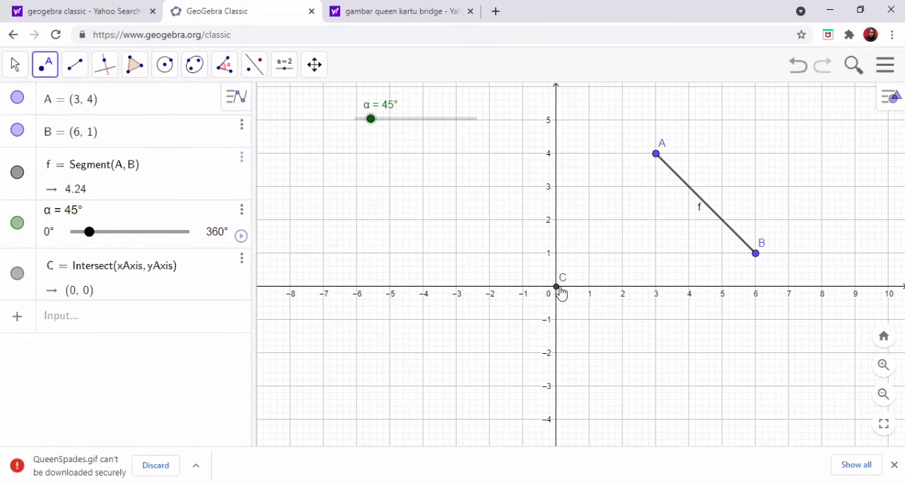
right_click(553, 293)
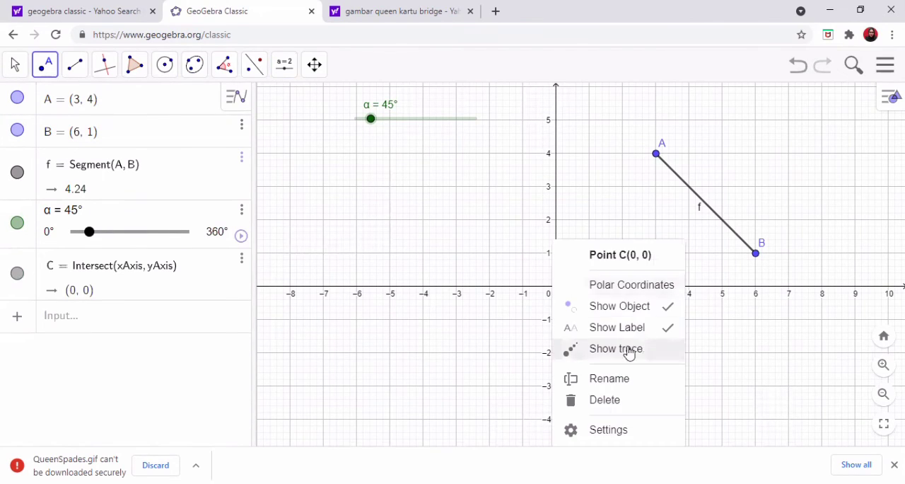
left_click(632, 378)
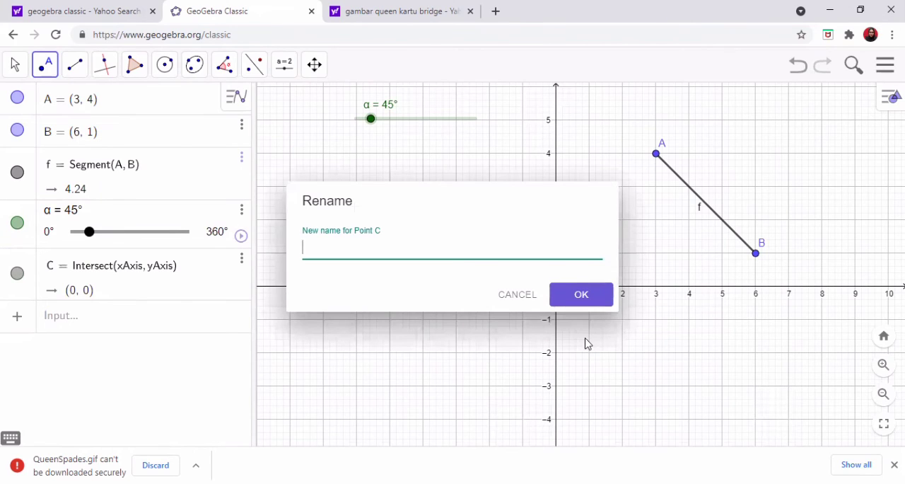
left_click(603, 302)
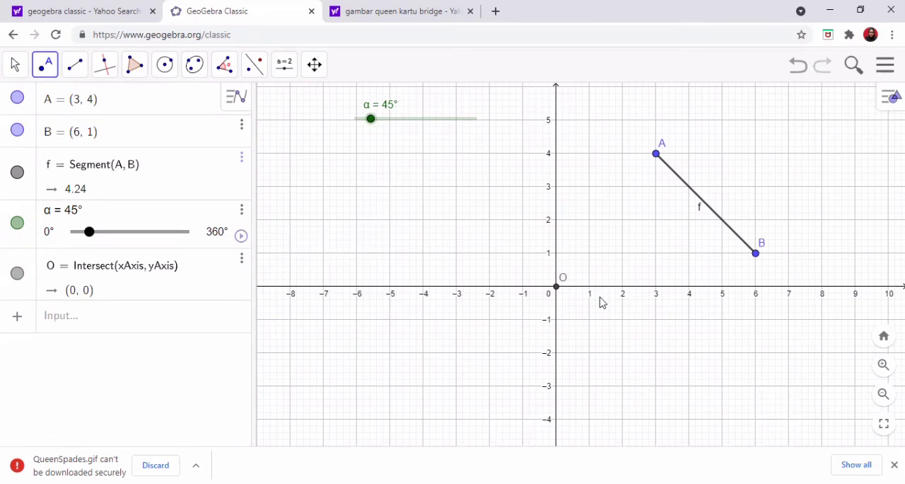
- Rotate segment f about the origin by the slider angle with the command Rotate(f,α)
left_click(69, 314)
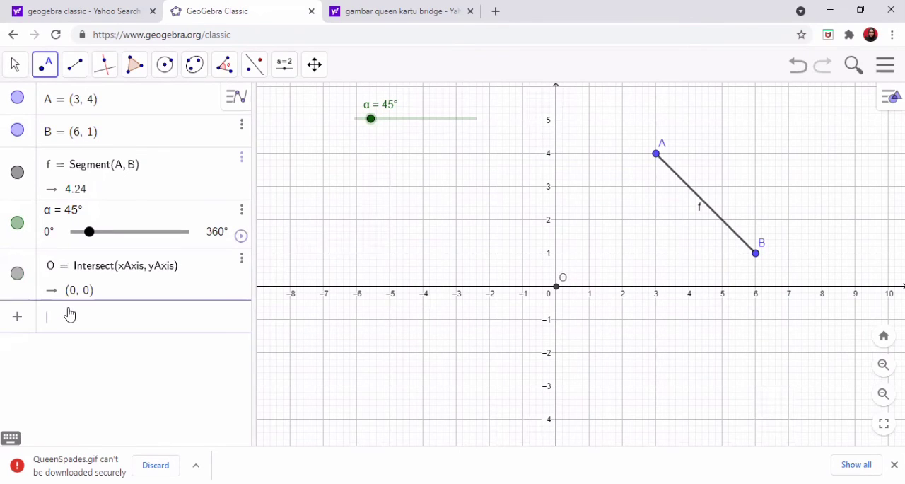
type("Rotat")
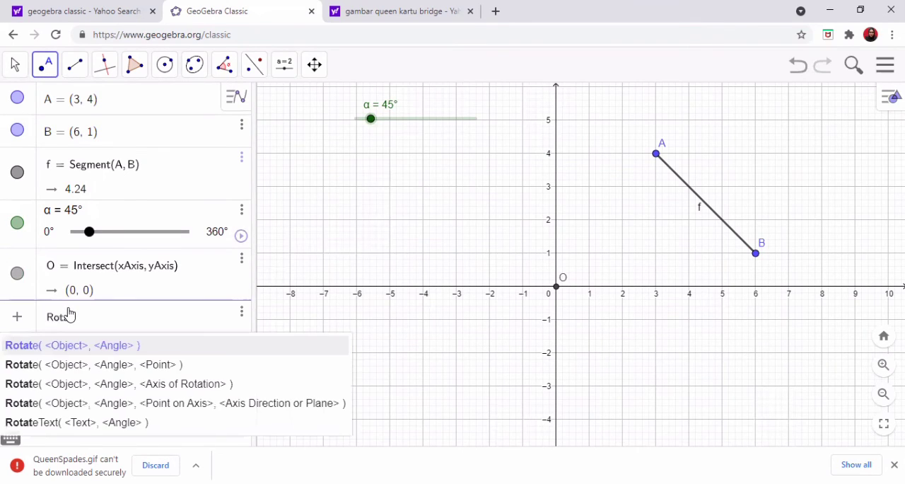
type("e(f,")
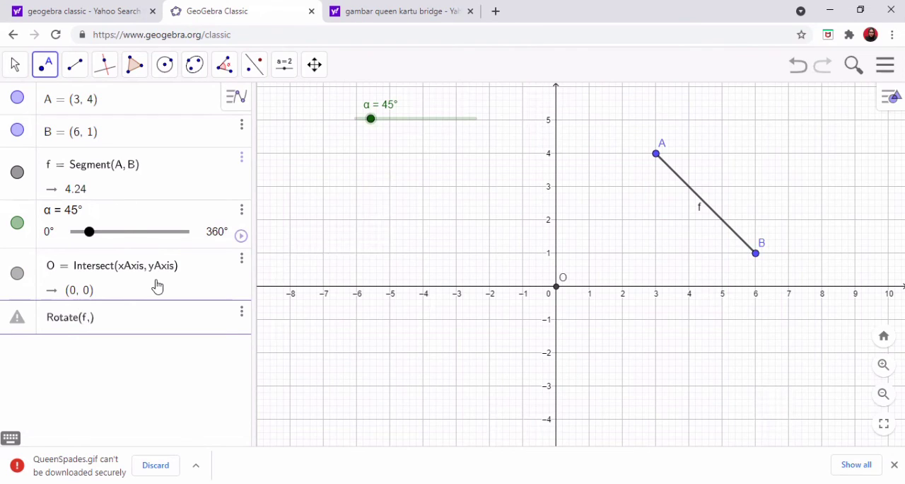
left_click(11, 438)
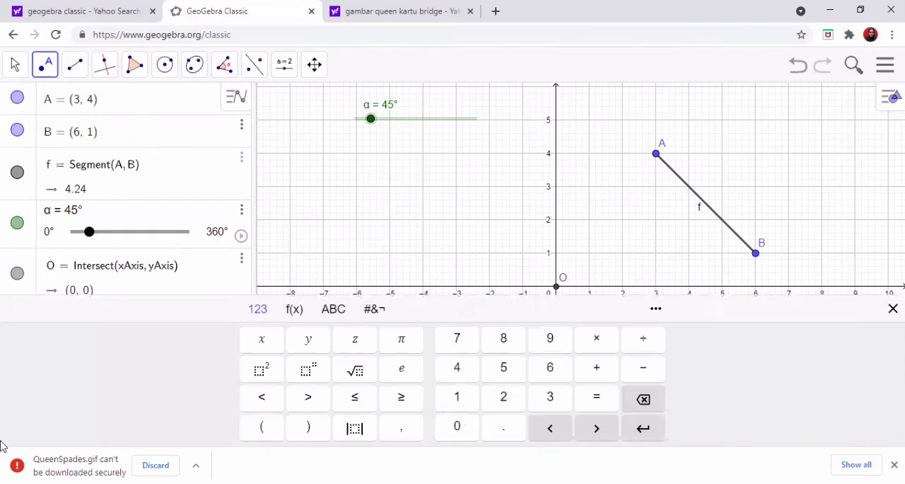
left_click(333, 309)
left_click(249, 428)
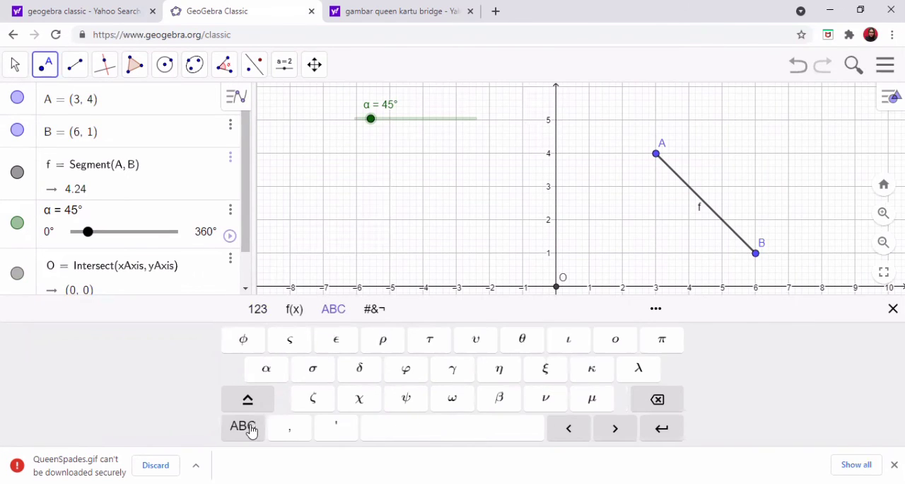
left_click(269, 369)
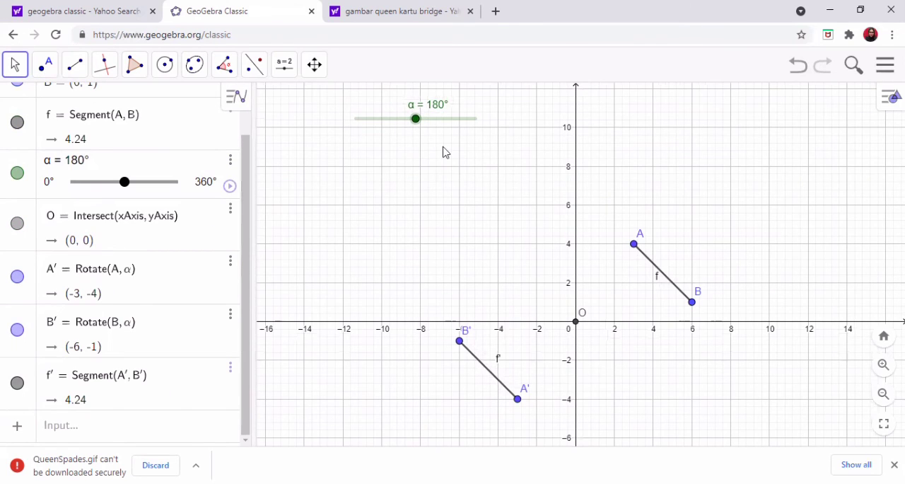
- Set the angle slider α to 179° and start its animation to rotate segment A'B'
left_click_drag(416, 123, 414, 119)
right_click(414, 119)
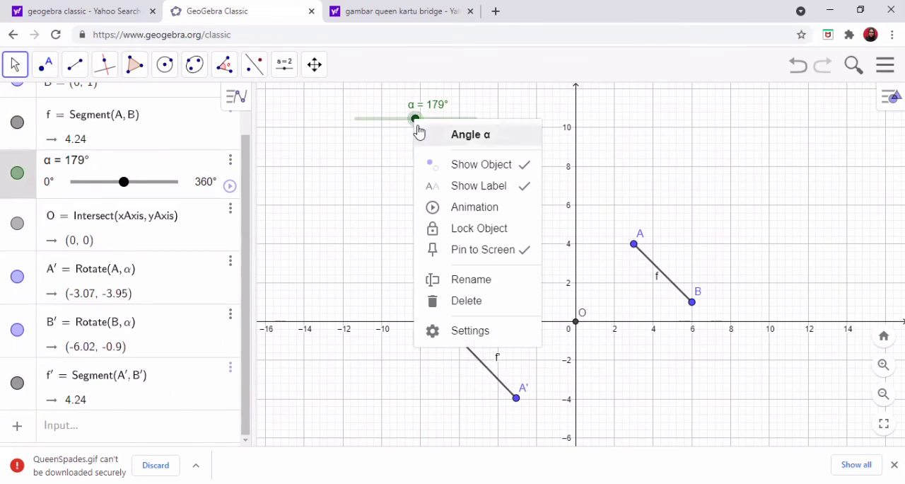
left_click(452, 212)
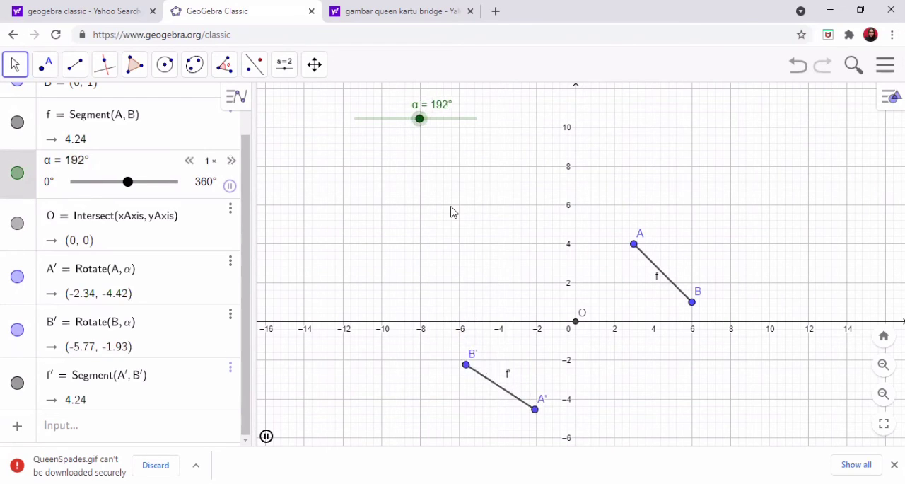